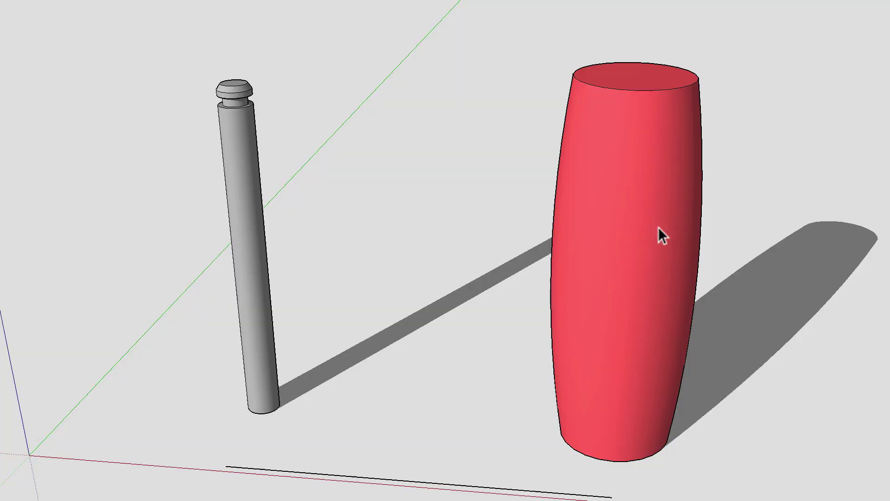
# - Test-fit the red handle over the grey shaft in X-ray view, then move it back beside the shaft
pyautogui.click(647, 218)
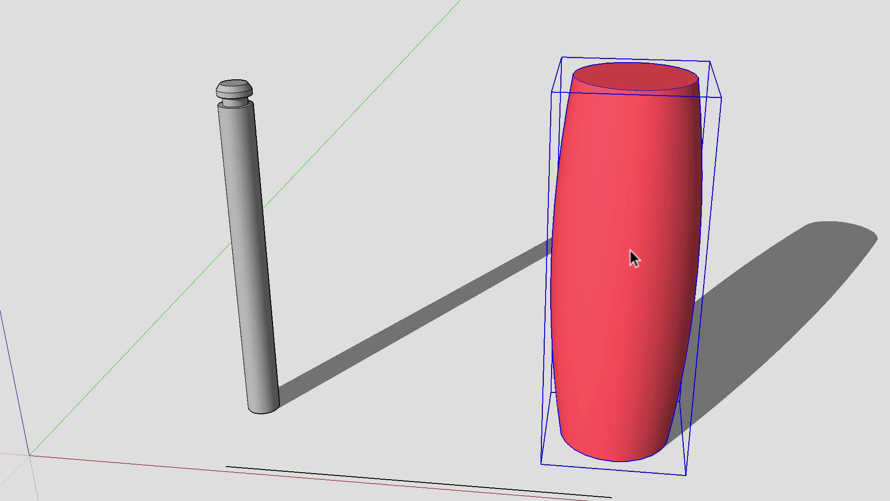
pyautogui.click(242, 218)
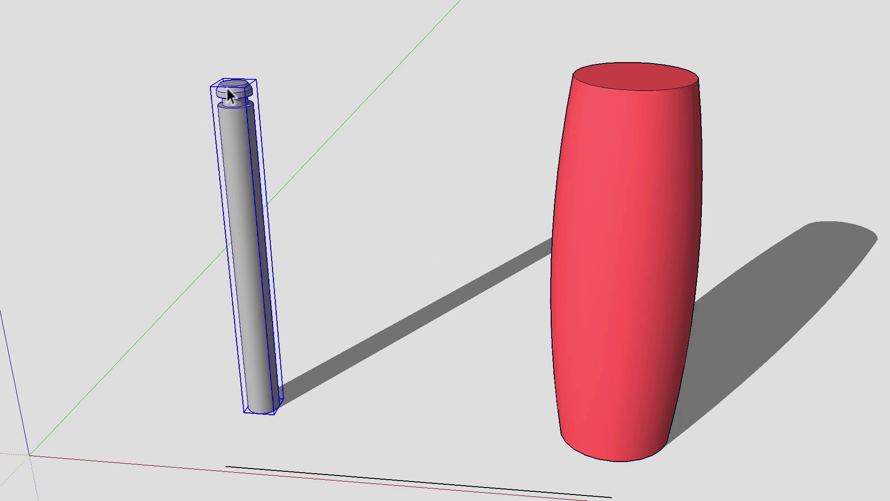
pyautogui.click(644, 290)
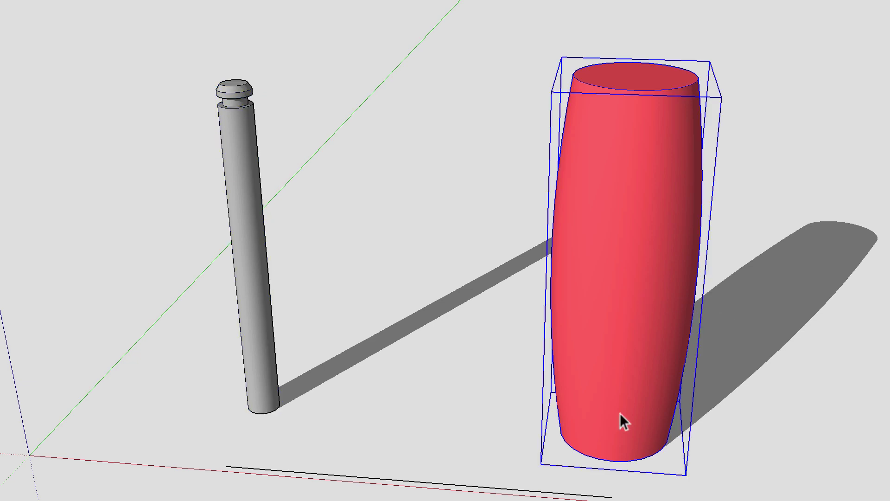
pyautogui.press('m')
pyautogui.click(611, 496)
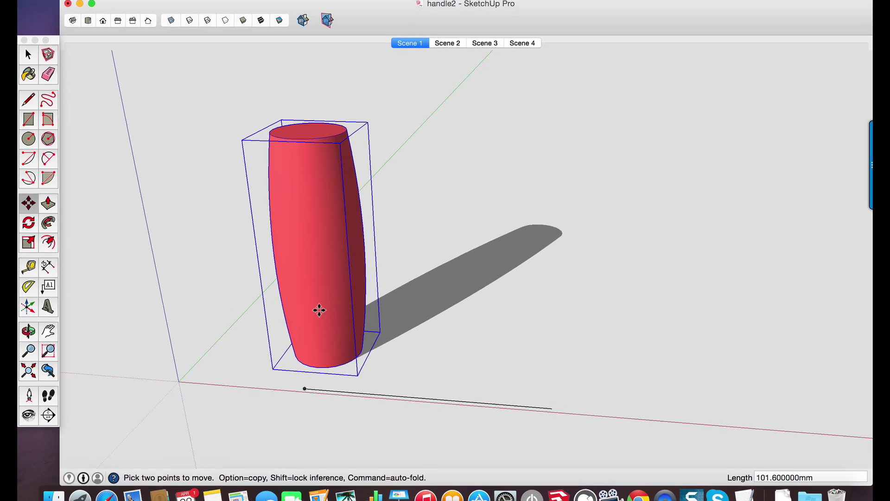
pyautogui.click(179, 25)
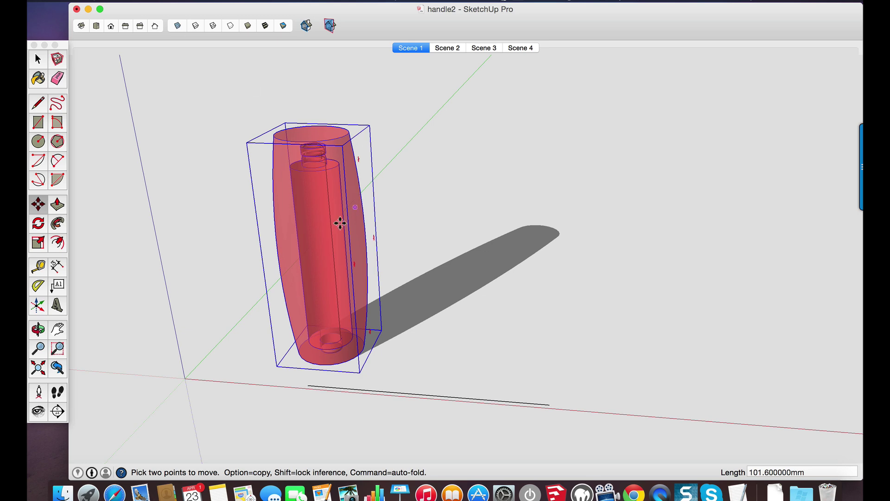
pyautogui.moveTo(340, 223); pyautogui.dragTo(320, 321, button='middle')
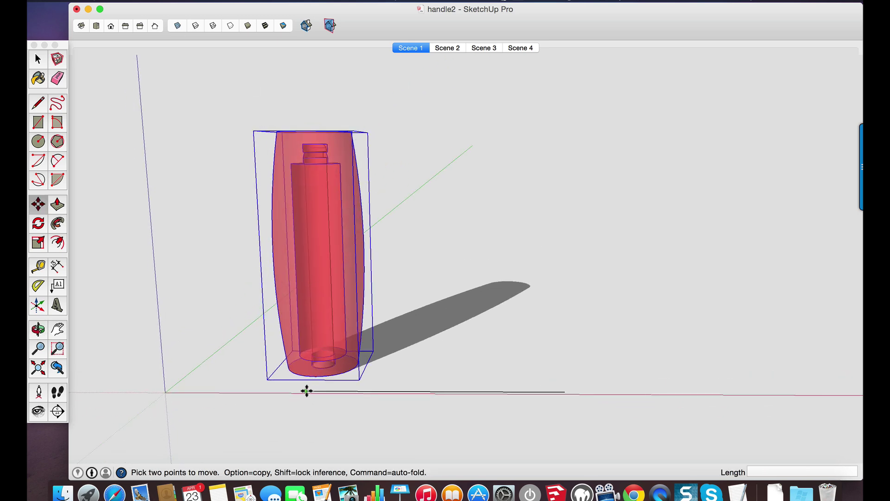
pyautogui.click(308, 390)
pyautogui.click(399, 391)
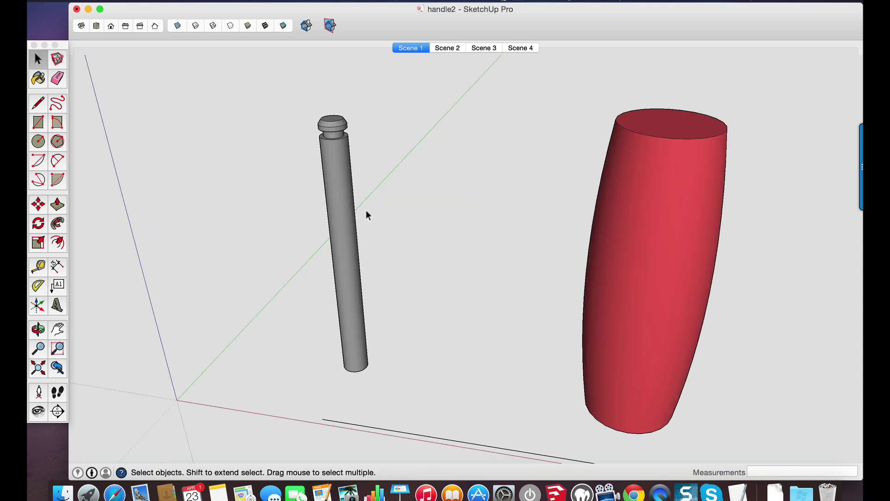
# - Draw a circle beside the shaft and scale it to 9mm across
pyautogui.click(344, 189)
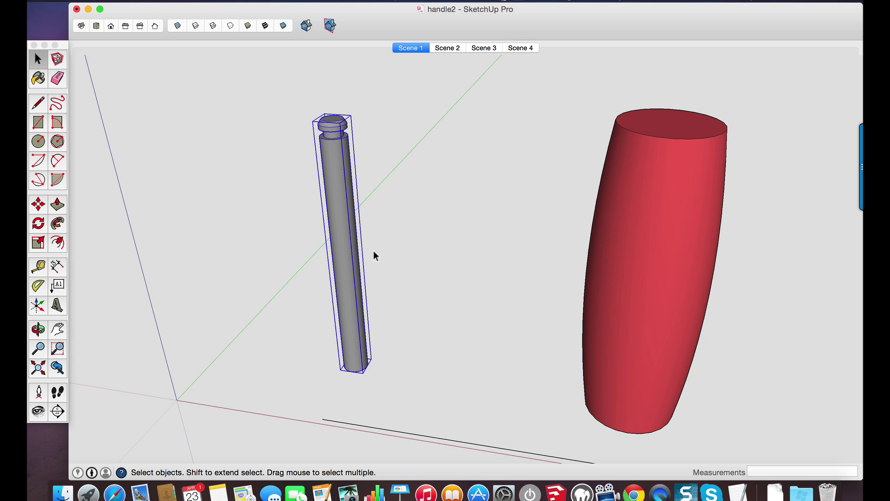
pyautogui.press('c')
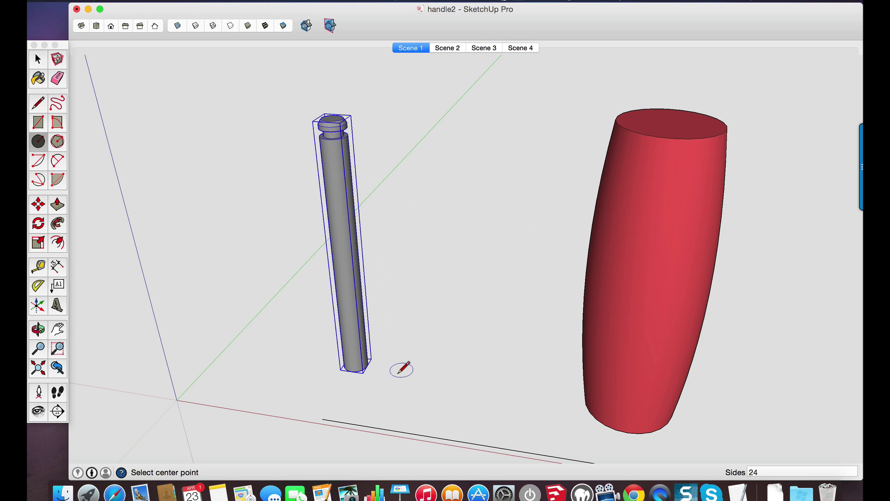
pyautogui.click(417, 375)
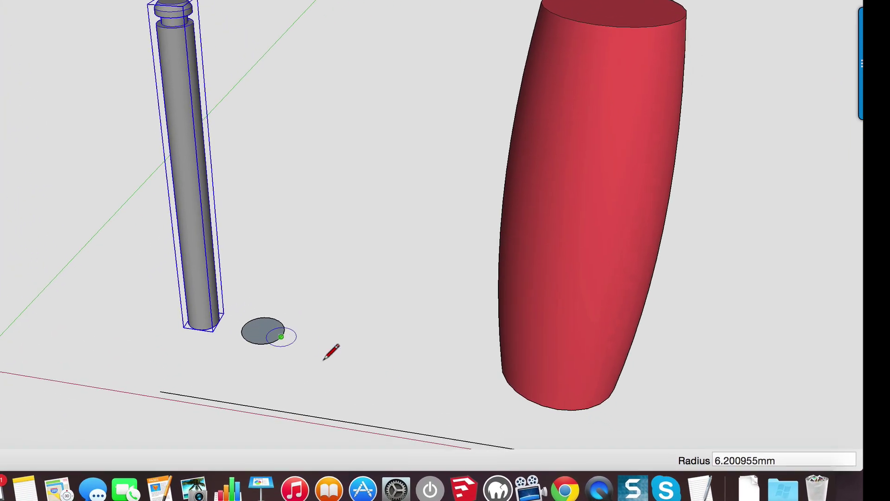
pyautogui.scroll(5, 224, 325)
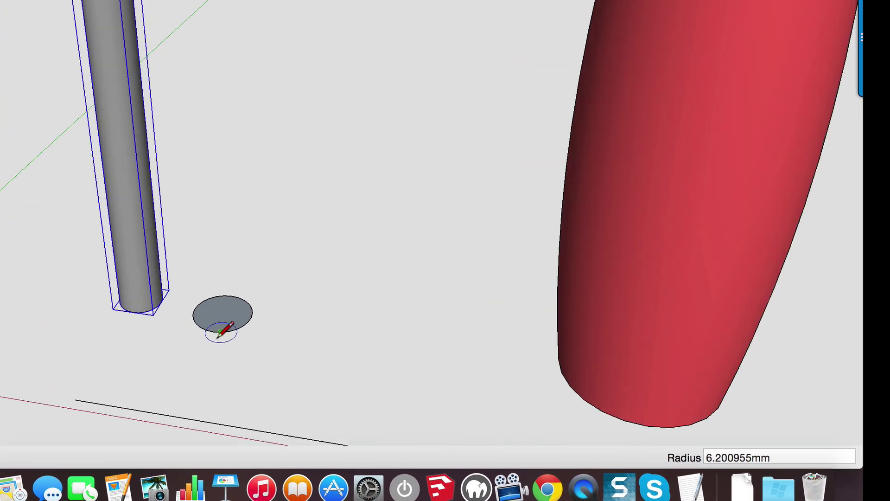
pyautogui.press('space')
pyautogui.click(221, 299)
pyautogui.press('s')
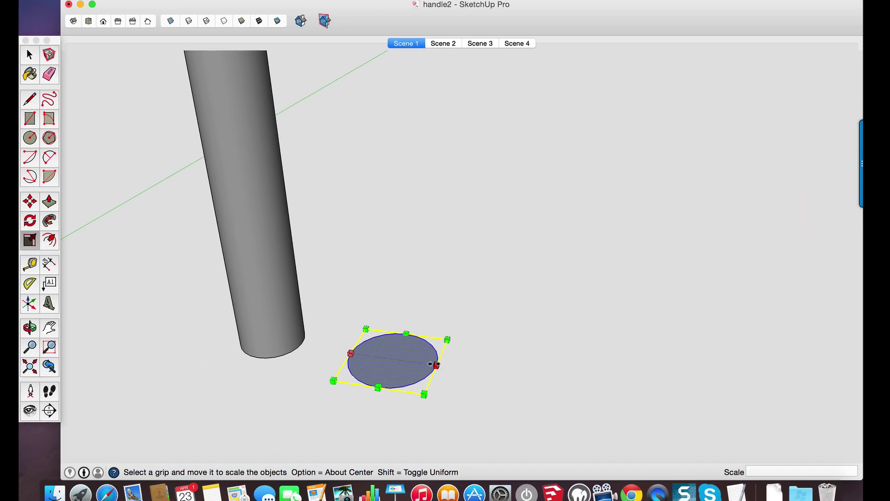
pyautogui.moveTo(344, 333); pyautogui.dragTo(328, 329)
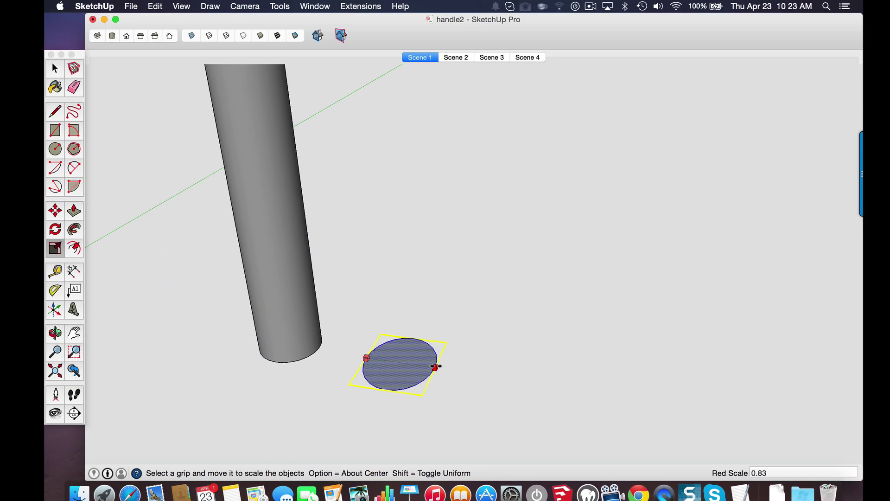
pyautogui.moveTo(435, 367)
pyautogui.mouseDown()
pyautogui.moveTo(481, 371)
pyautogui.moveTo(435, 368)
pyautogui.mouseUp()
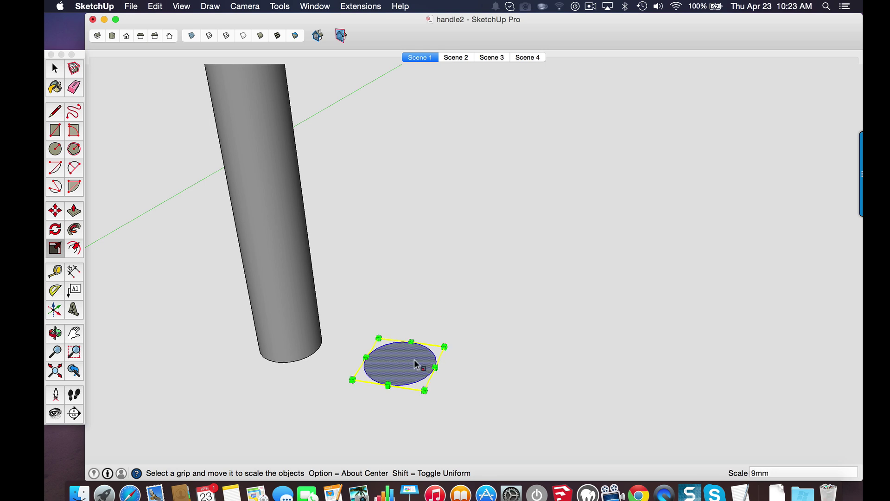
pyautogui.press('Return')
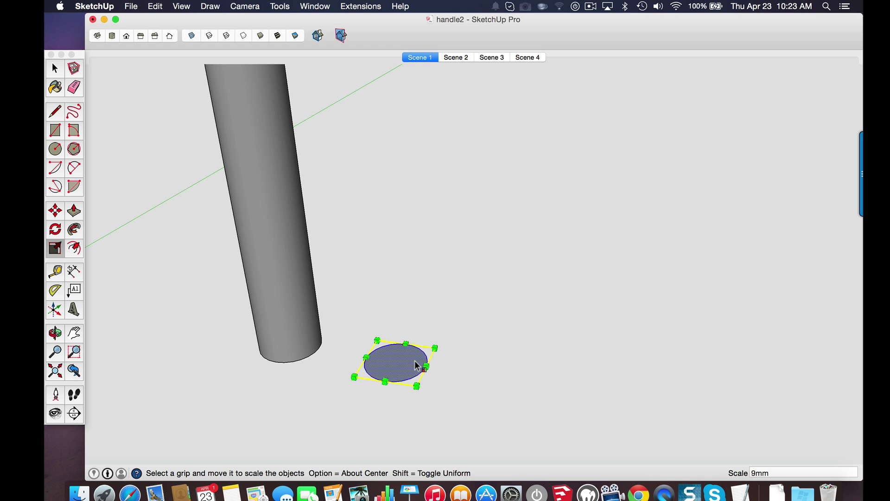
# - Push/Pull the 9mm circle up 90mm into a white cylinder
pyautogui.moveTo(415, 383); pyautogui.dragTo(416, 378, button='middle')
pyautogui.press('p')
pyautogui.click(408, 373)
pyautogui.scroll(-5, 408, 374)
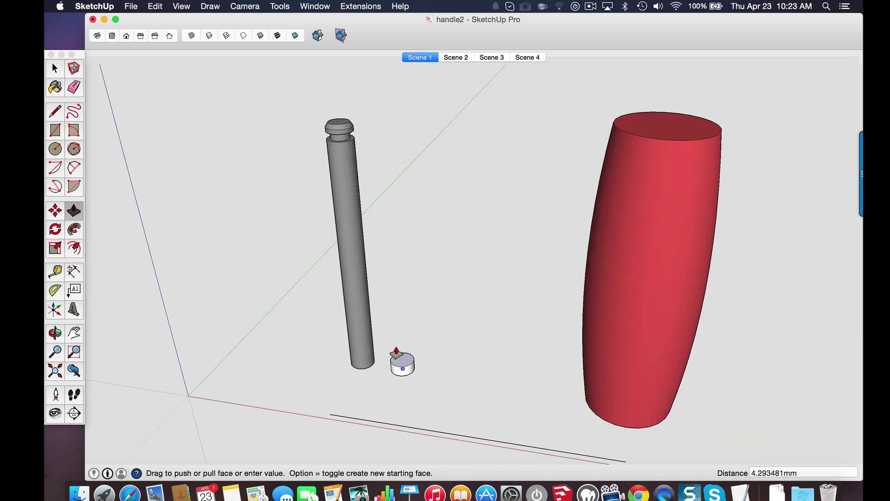
pyautogui.click(333, 144)
pyautogui.scroll(5, 382, 144)
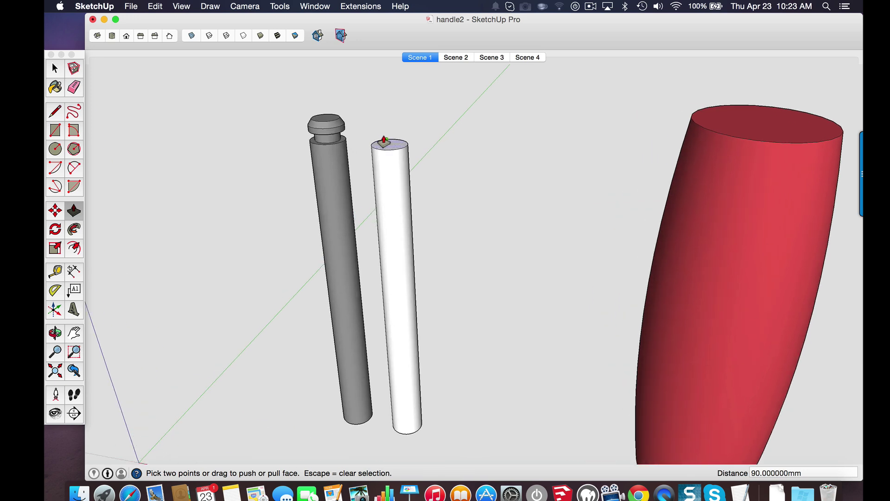
pyautogui.moveTo(390, 157); pyautogui.dragTo(377, 219, button='middle')
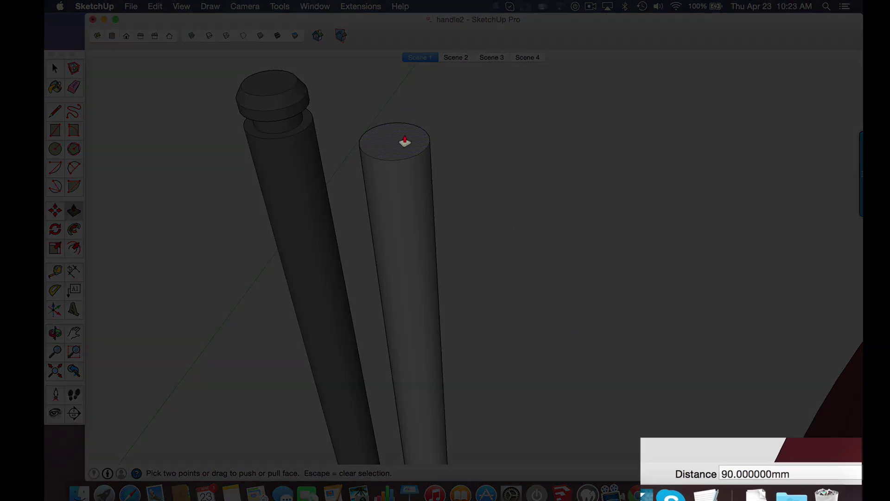
# - Offset the cylinder's top edge inward to make an inner circle
pyautogui.press('f')
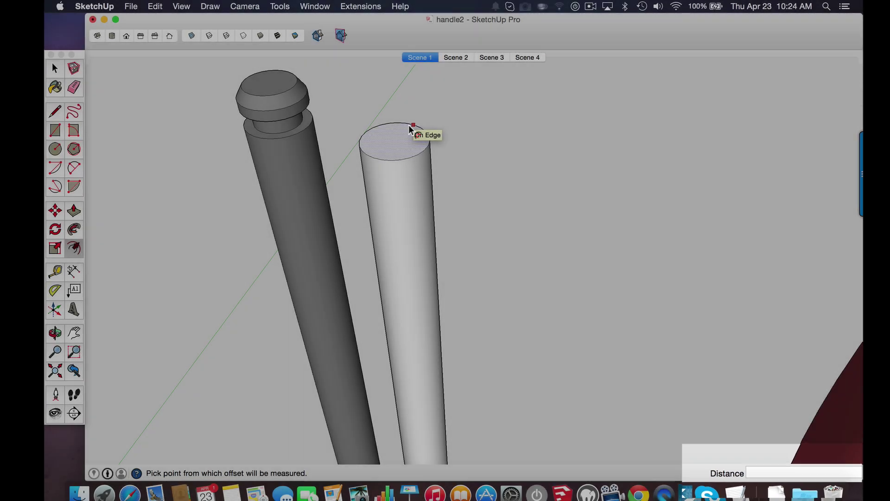
pyautogui.click(412, 126)
pyautogui.click(408, 133)
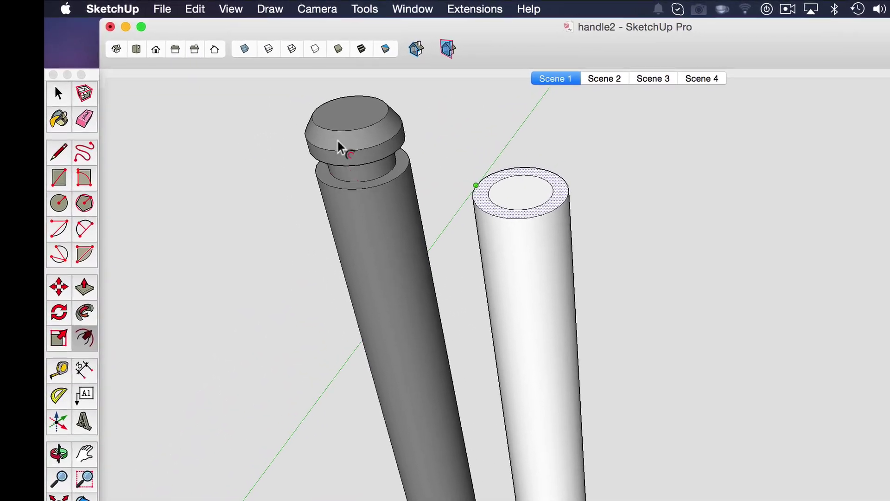
pyautogui.scroll(2, 527, 190)
# - Scale the inner circle smaller and inspect it from around both cylinders
pyautogui.press('space')
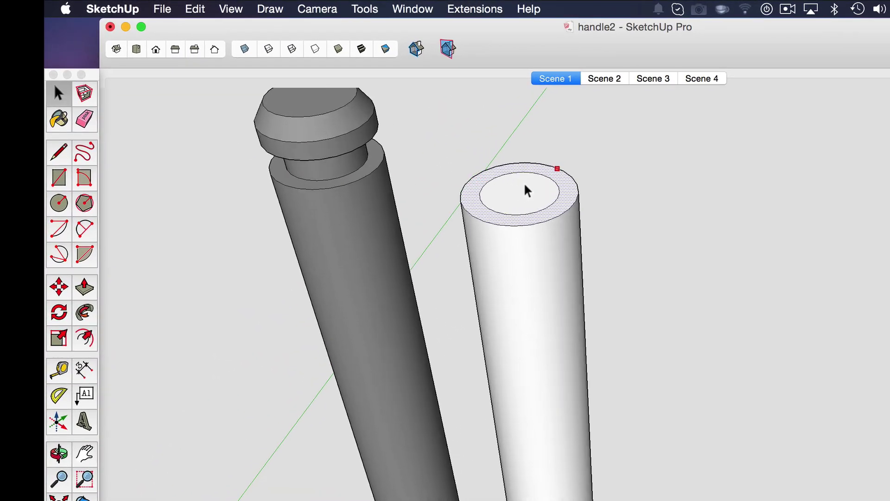
pyautogui.click(516, 177)
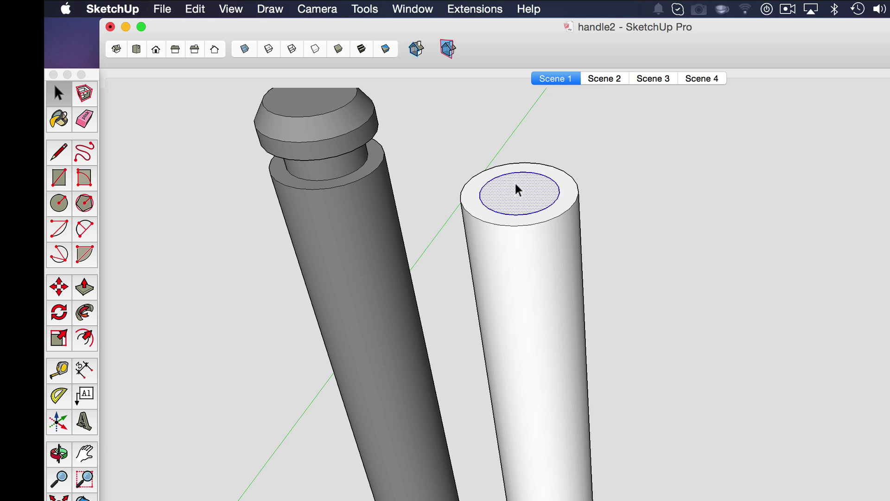
pyautogui.press('s')
pyautogui.moveTo(557, 194)
pyautogui.mouseDown()
pyautogui.moveTo(540, 194)
pyautogui.moveTo(559, 201)
pyautogui.mouseUp()
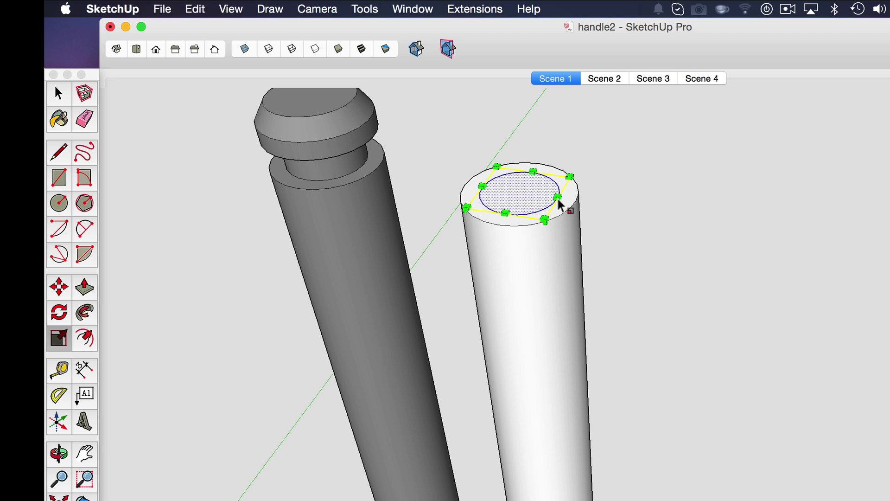
pyautogui.moveTo(558, 198)
pyautogui.mouseDown(button='middle')
pyautogui.moveTo(518, 193)
pyautogui.moveTo(528, 240)
pyautogui.mouseUp(button='middle')
pyautogui.scroll(-3, 529, 240)
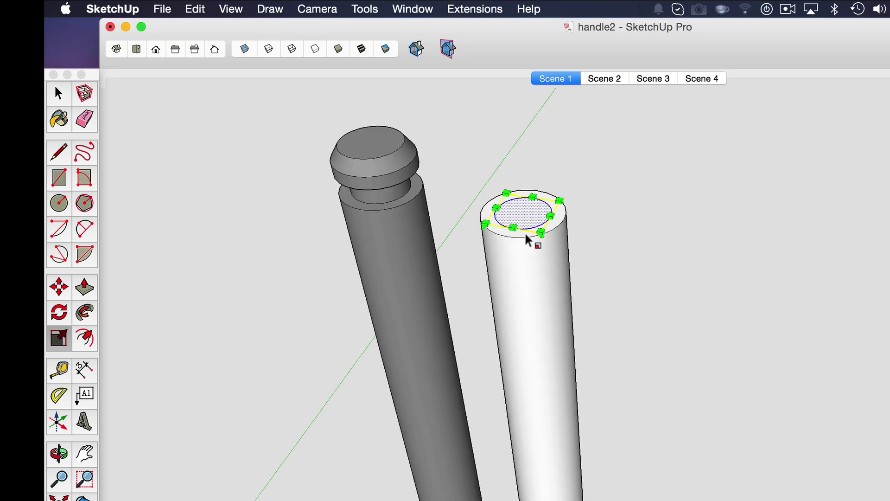
pyautogui.moveTo(532, 273)
pyautogui.mouseDown(button='middle')
pyautogui.moveTo(505, 159)
pyautogui.moveTo(396, 185)
pyautogui.mouseUp(button='middle')
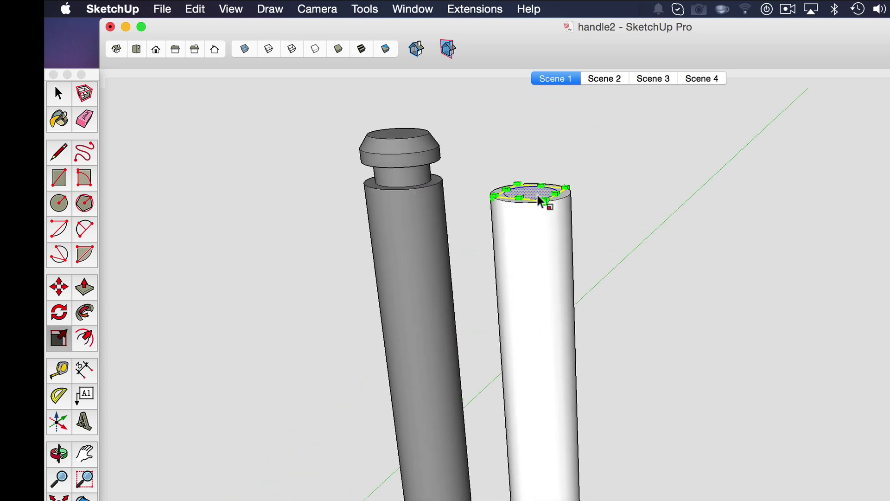
pyautogui.moveTo(546, 200); pyautogui.dragTo(516, 198, button='middle')
pyautogui.scroll(4, 516, 198)
# - Push/Pull the inner circle up into a short, narrower stub on the cylinder top
pyautogui.press('p')
pyautogui.moveTo(527, 238); pyautogui.dragTo(539, 193)
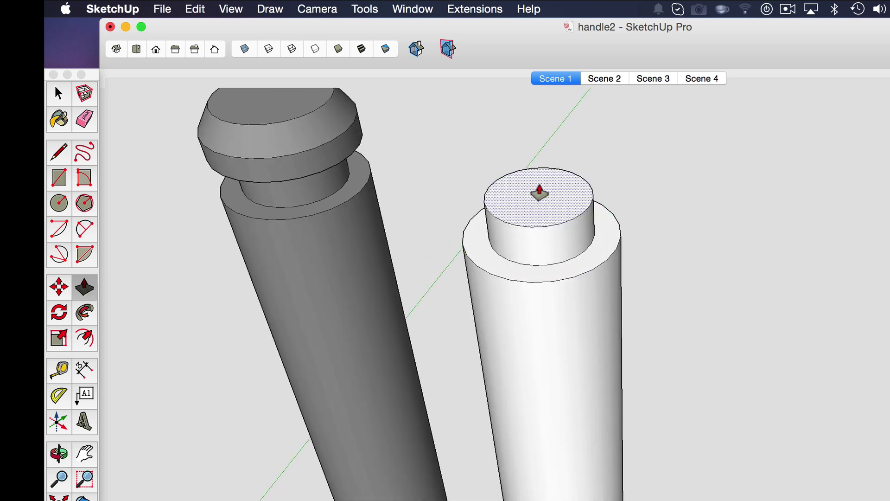
pyautogui.scroll(-3, 545, 202)
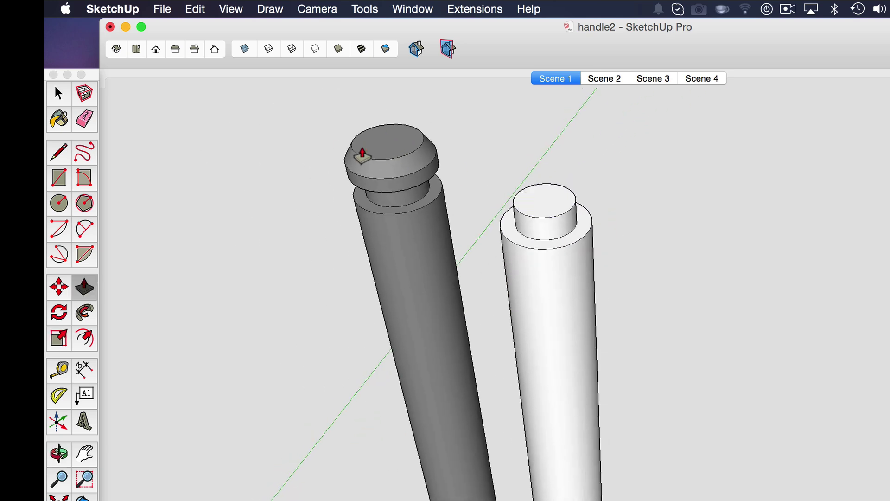
pyautogui.press('space')
pyautogui.scroll(3, 368, 154)
pyautogui.scroll(2, 368, 155)
# - Inside the grey shaft's group, move the top circle edge down to chamfer the cap, undoing then redoing it
pyautogui.doubleClick(384, 170)
pyautogui.click(385, 170)
pyautogui.click(391, 213)
pyautogui.press('m')
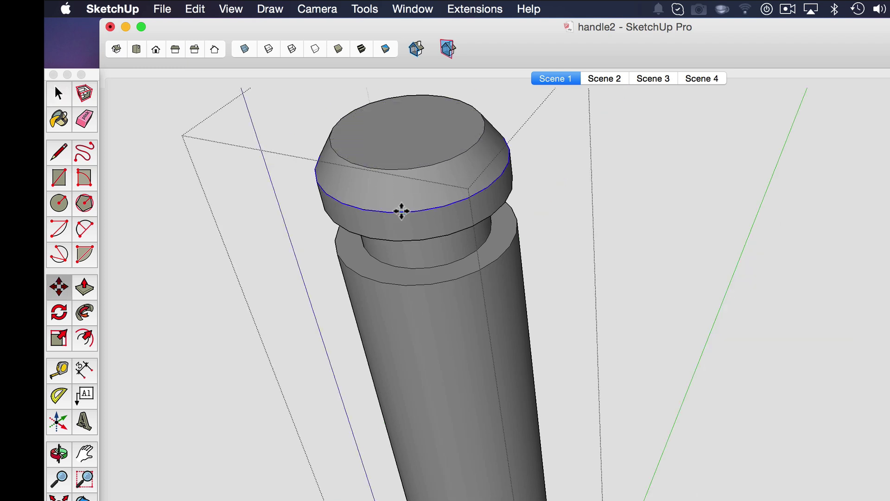
pyautogui.click(401, 211)
pyautogui.click(393, 148)
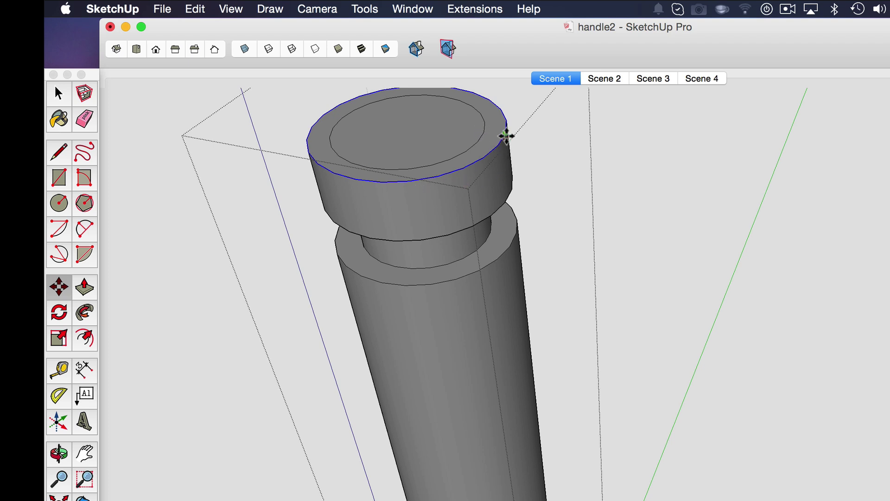
pyautogui.click(507, 135)
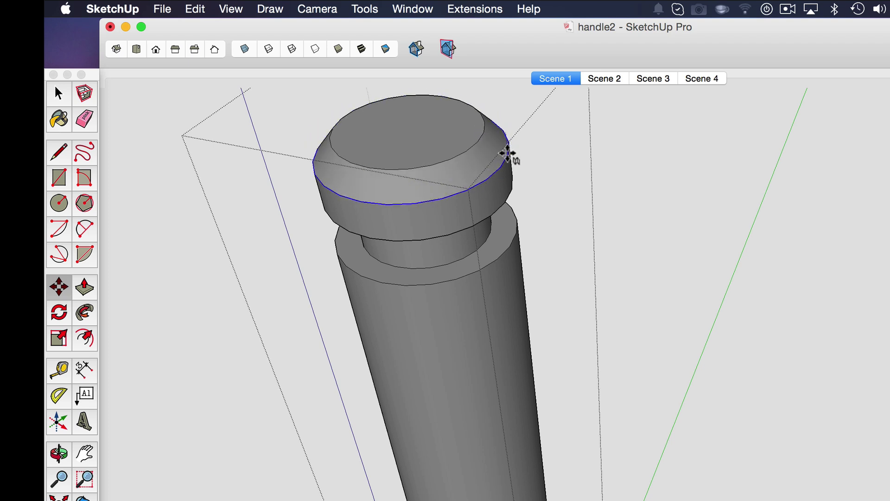
pyautogui.moveTo(510, 163); pyautogui.dragTo(506, 88, button='middle')
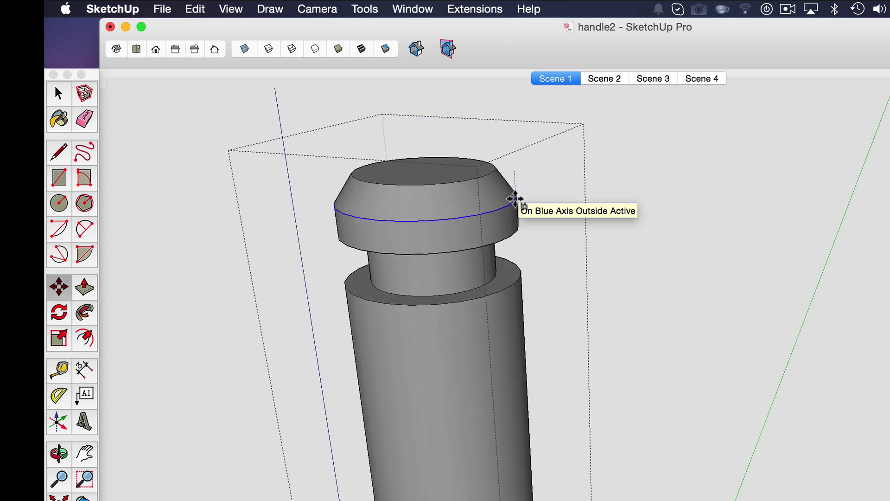
pyautogui.press('Escape')
pyautogui.press('super+shift+z')
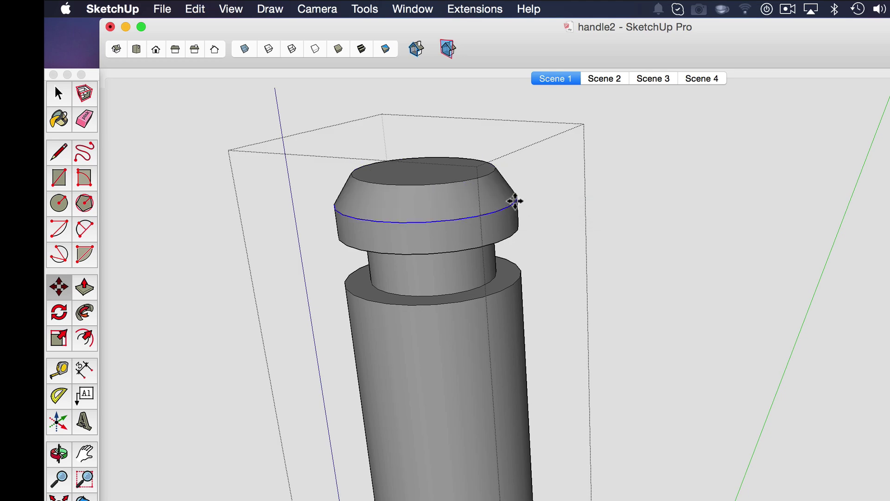
pyautogui.scroll(-5, 380, 190)
# - Exit the group and delete the white cylinder
pyautogui.press('space')
pyautogui.click(542, 205)
pyautogui.scroll(-4, 431, 231)
pyautogui.click(431, 232)
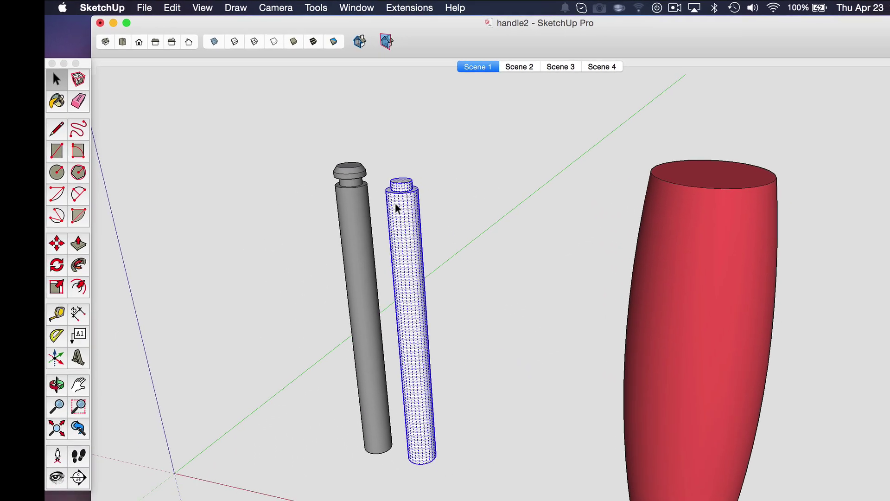
pyautogui.press('Delete')
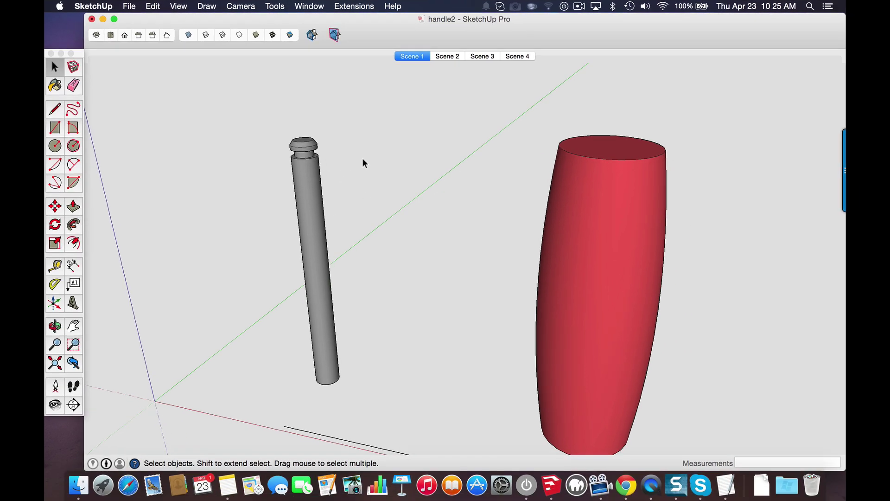
# - Switch to Scene 2 and orbit around the handle and profile panel
pyautogui.scroll(-3, 387, 139)
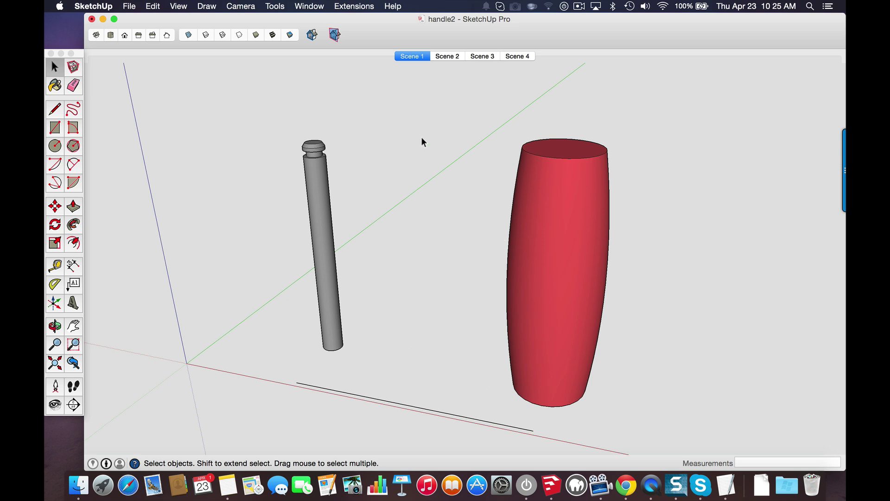
pyautogui.click(448, 56)
pyautogui.moveTo(349, 174); pyautogui.dragTo(445, 141, button='middle')
pyautogui.scroll(3, 305, 217)
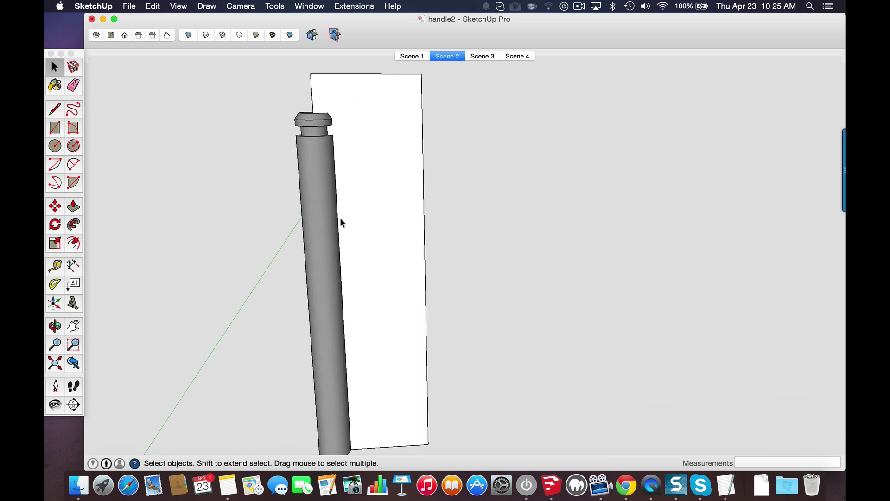
pyautogui.scroll(-3, 351, 186)
pyautogui.moveTo(362, 166); pyautogui.dragTo(328, 232, button='middle')
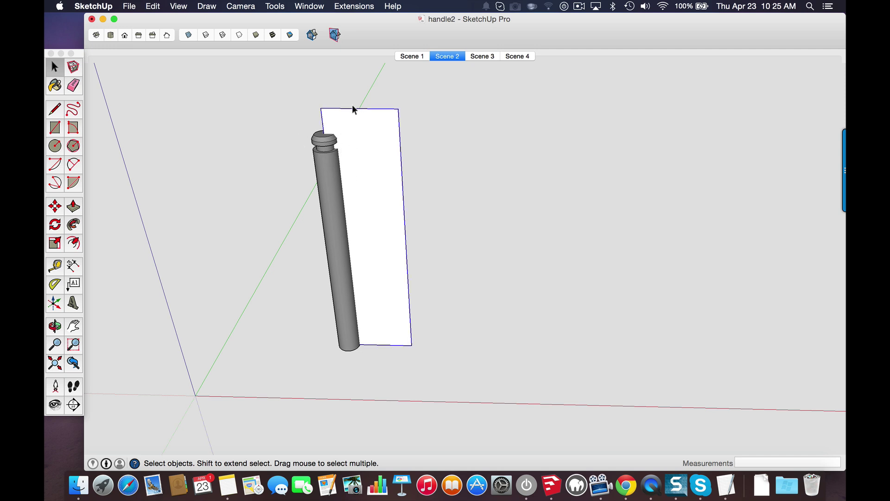
pyautogui.scroll(10, 343, 132)
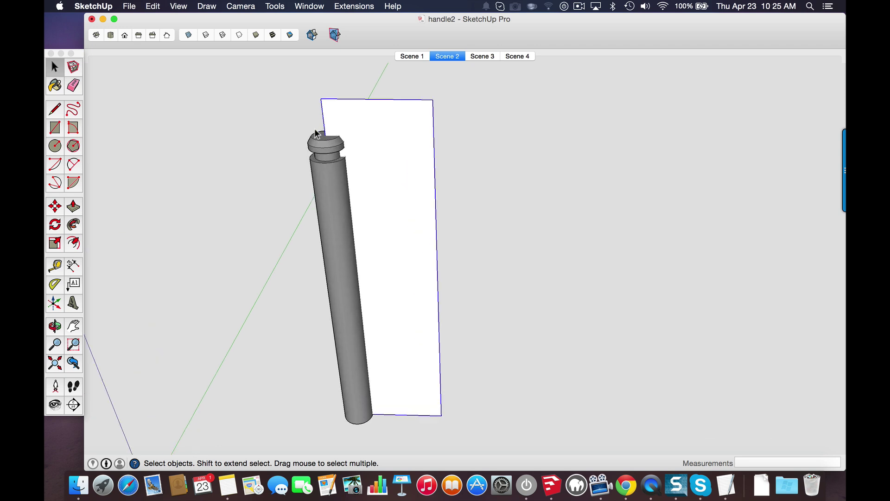
pyautogui.scroll(2, 334, 135)
# - Zoom onto the handle's top and start a line at an endpoint on the cap
pyautogui.moveTo(347, 133); pyautogui.dragTo(517, 208, button='middle')
pyautogui.scroll(2, 425, 210)
pyautogui.scroll(1, 424, 210)
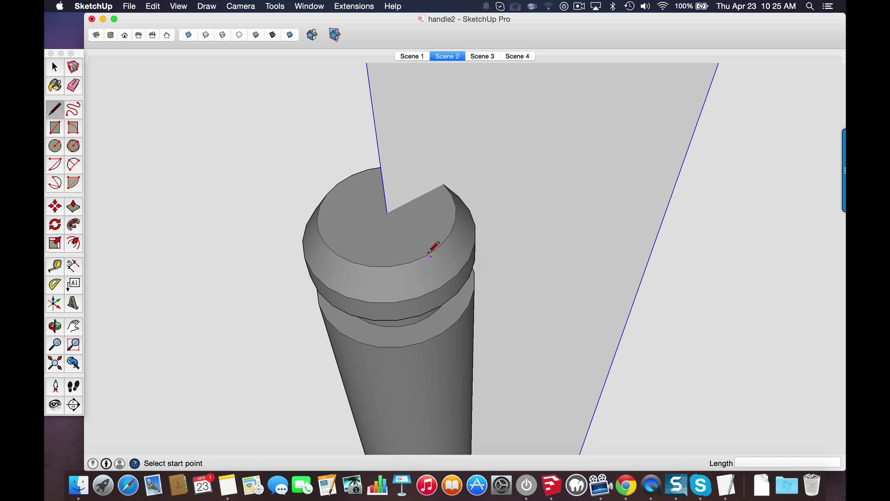
pyautogui.moveTo(434, 249)
pyautogui.mouseDown(button='middle')
pyautogui.moveTo(295, 245)
pyautogui.moveTo(380, 235)
pyautogui.mouseUp(button='middle')
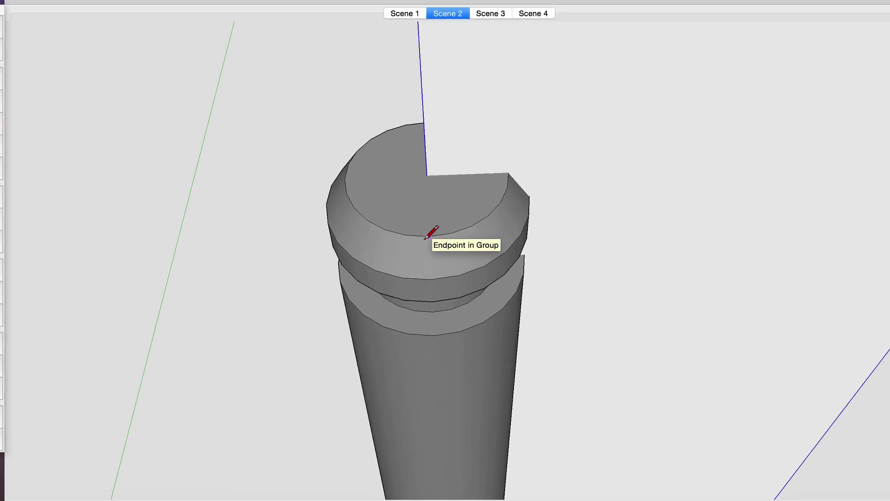
pyautogui.moveTo(427, 232); pyautogui.dragTo(519, 238, button='middle')
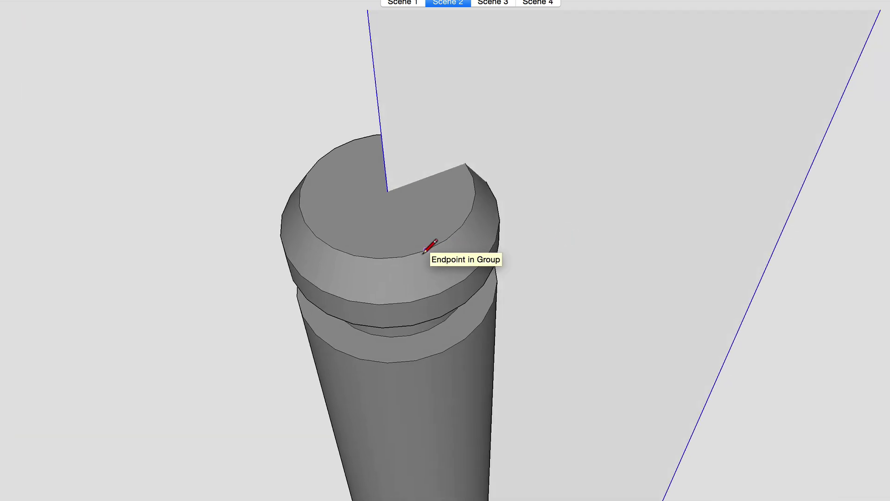
pyautogui.click(425, 250)
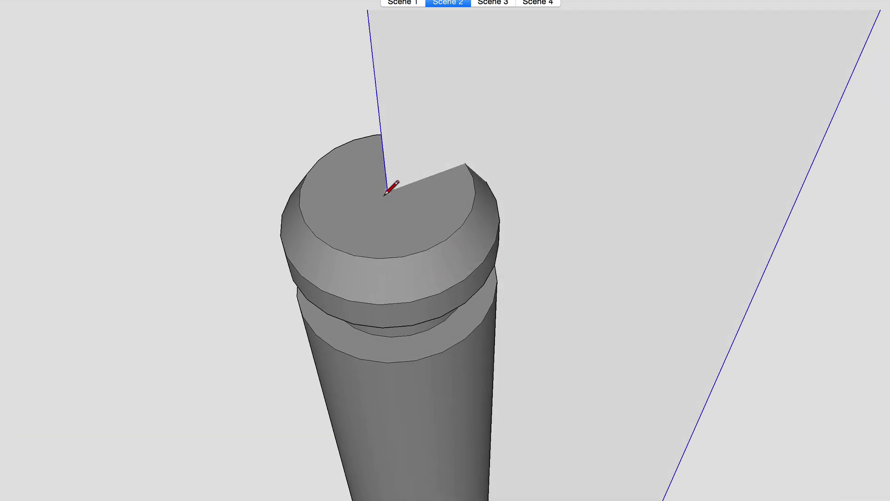
pyautogui.scroll(-5, 387, 192)
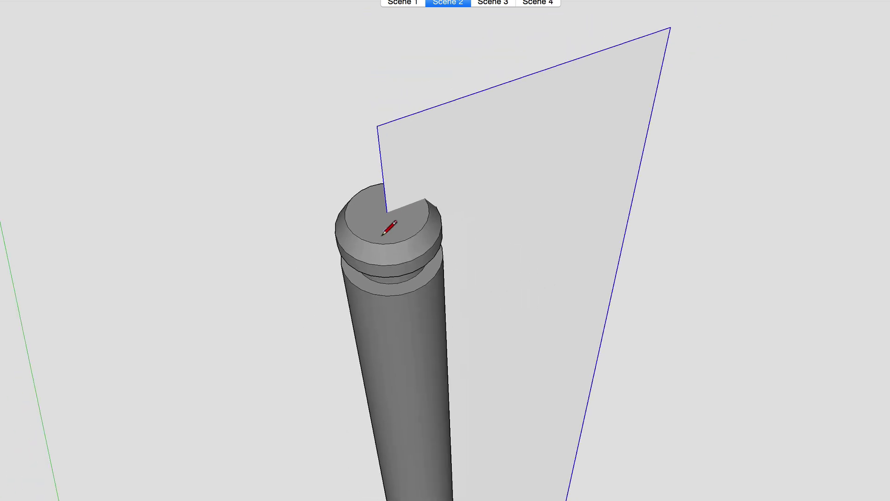
pyautogui.moveTo(394, 218); pyautogui.dragTo(285, 225, button='middle')
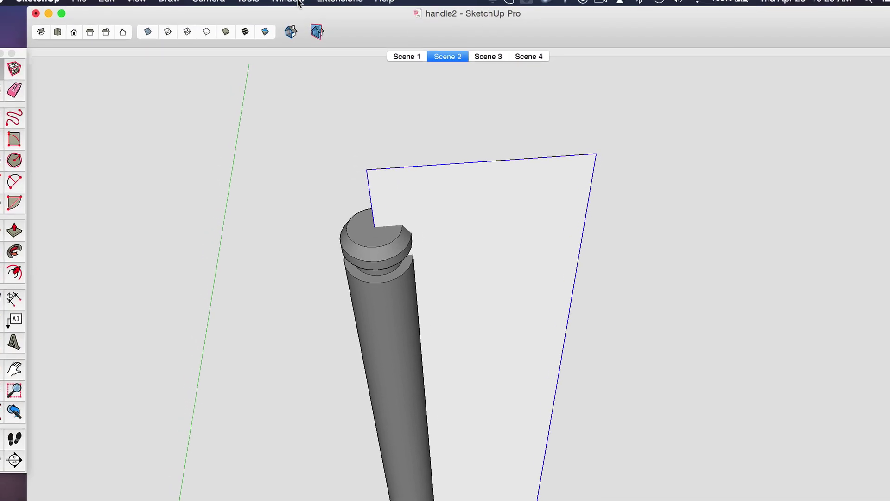
# - Try the Guide Tools arc-centre command, then open the handle and select its top inner circle
pyautogui.click(334, 0)
pyautogui.moveTo(366, 109)
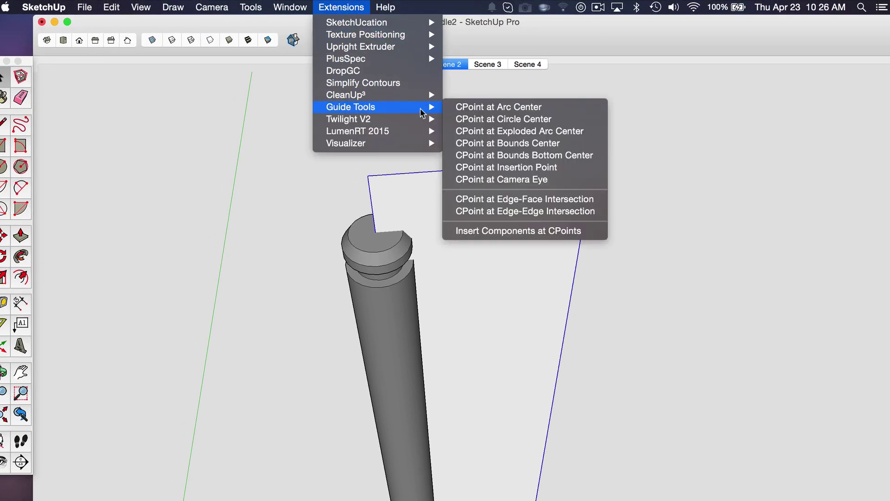
pyautogui.click(498, 106)
pyautogui.doubleClick(364, 247)
pyautogui.scroll(6, 363, 245)
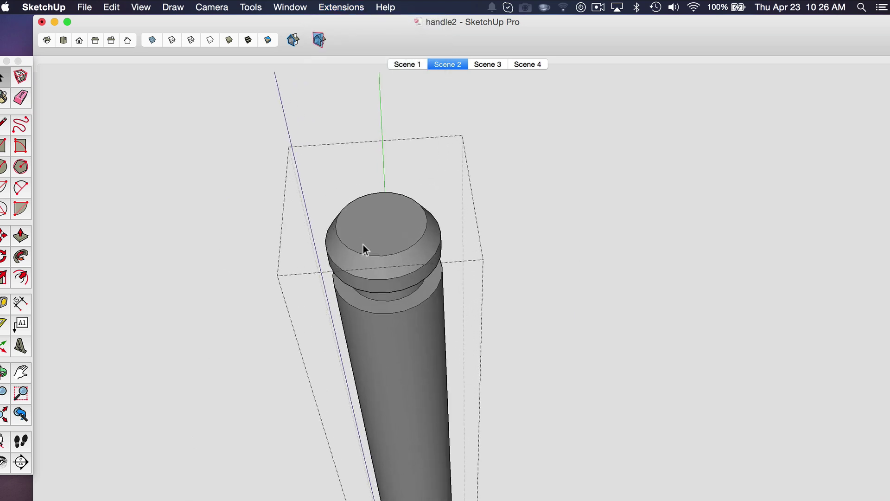
pyautogui.click(383, 201)
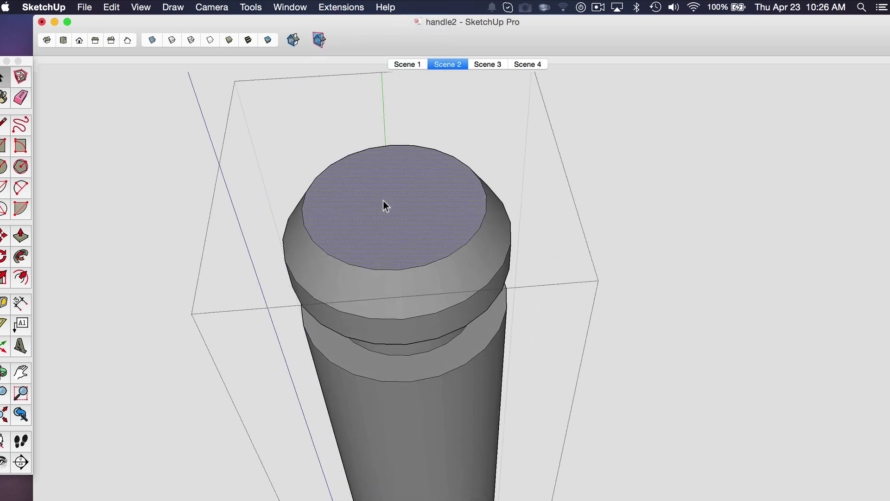
pyautogui.click(402, 143)
pyautogui.click(468, 234)
# - Add a construction point at the circle's centre via Extensions > Guide Tools, then switch to Move
pyautogui.click(341, 7)
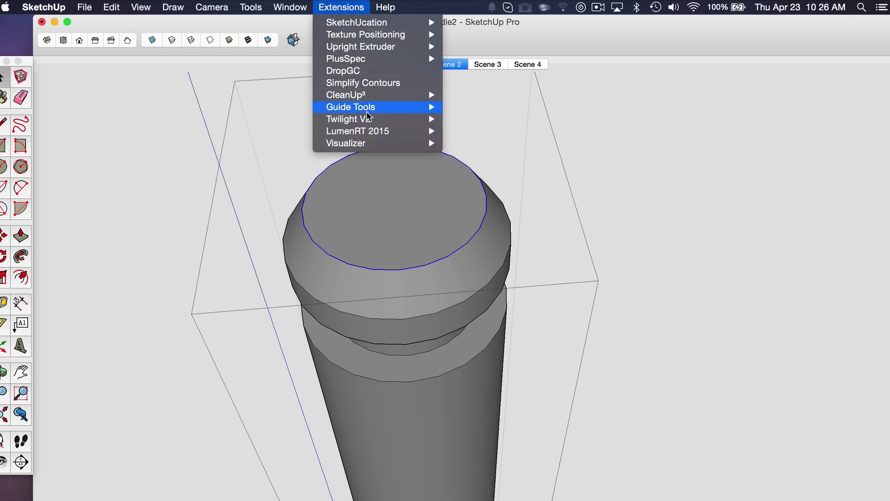
pyautogui.moveTo(373, 110)
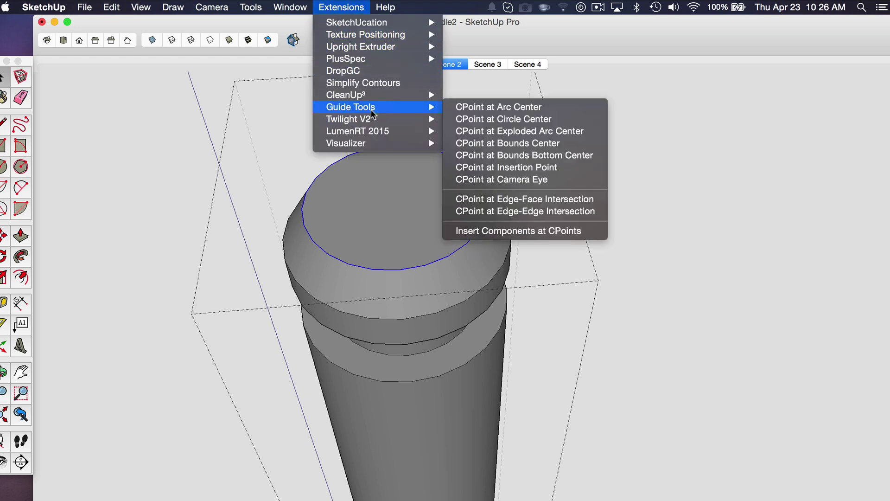
pyautogui.click(481, 122)
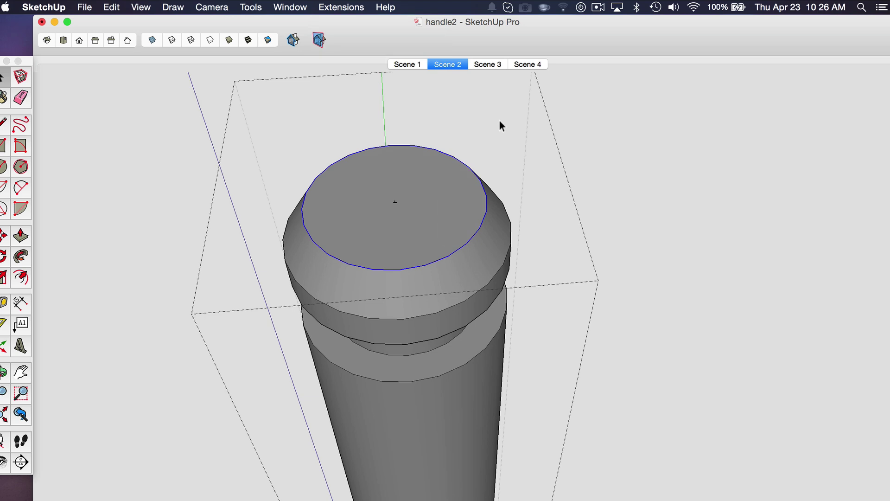
pyautogui.press('m')
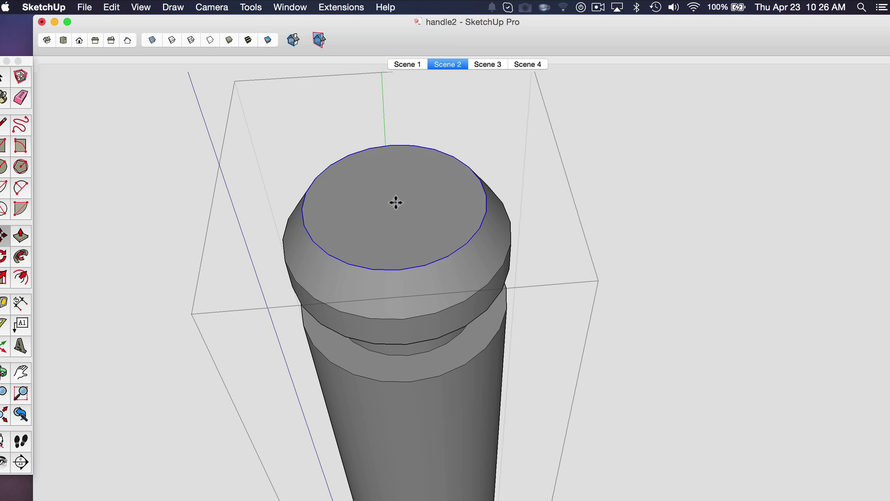
pyautogui.scroll(2, 402, 203)
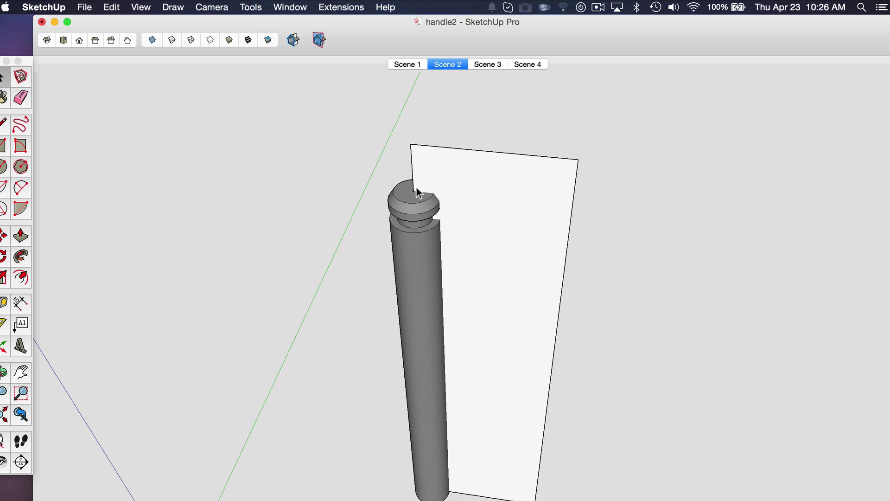
pyautogui.scroll(-3, 416, 186)
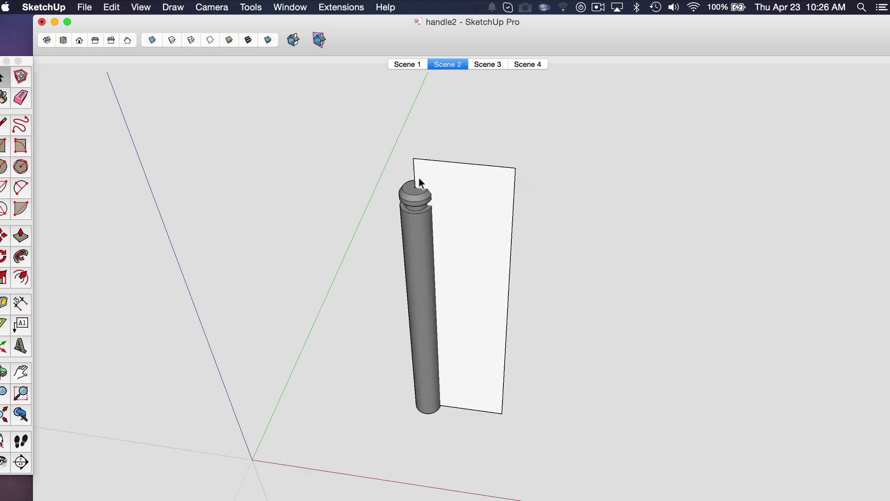
pyautogui.click(415, 185)
pyautogui.scroll(3, 412, 197)
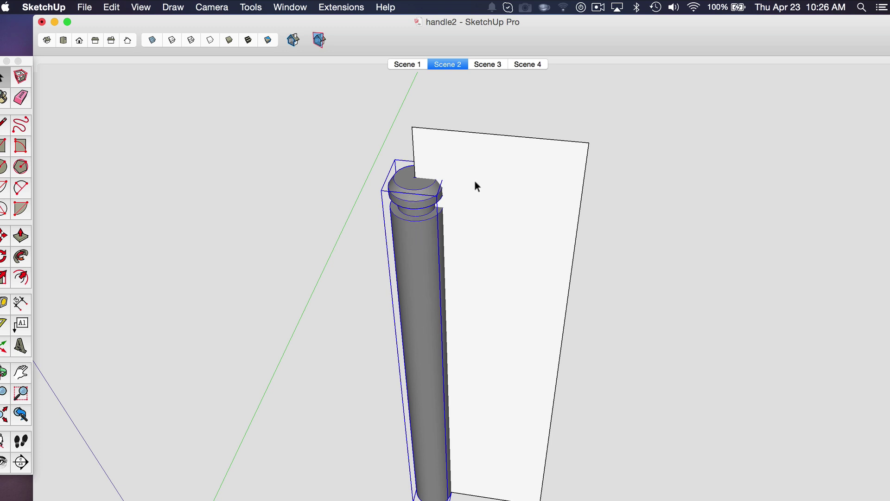
pyautogui.moveTo(410, 215); pyautogui.dragTo(444, 176, button='middle')
pyautogui.scroll(3, 439, 175)
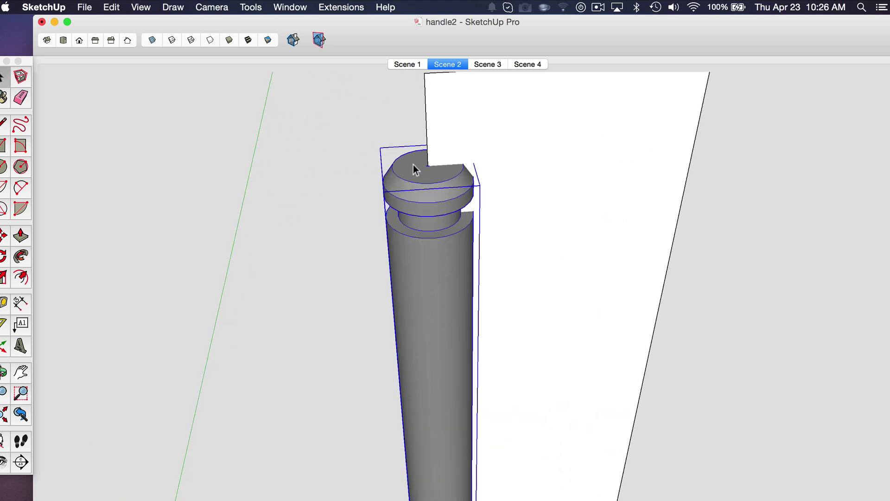
pyautogui.press('r')
pyautogui.press('space')
pyautogui.click(422, 168)
pyautogui.press('m')
pyautogui.click(430, 184)
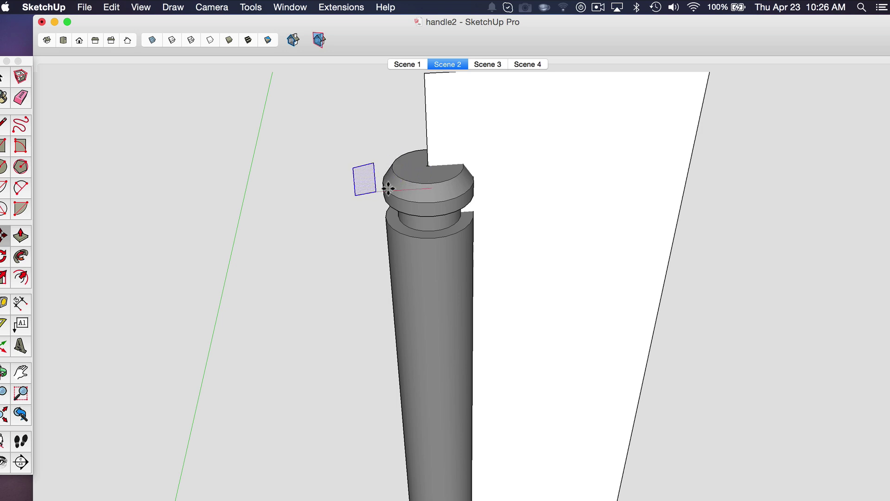
pyautogui.scroll(-2, 429, 182)
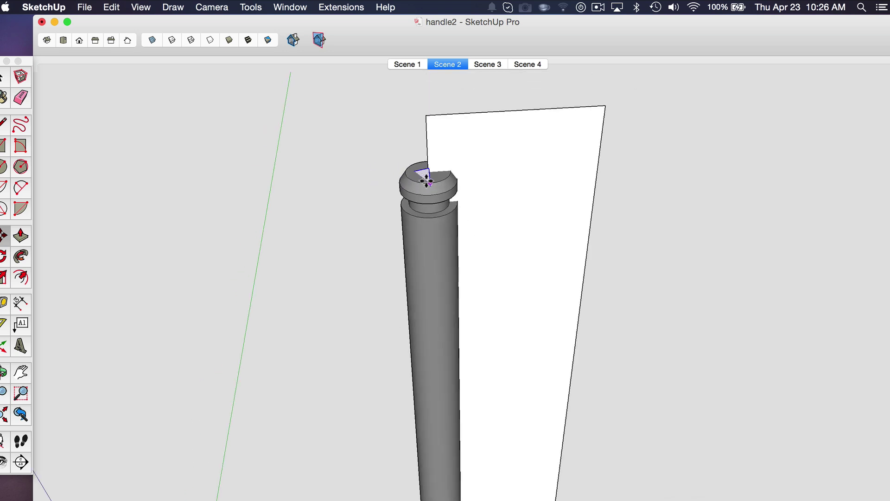
pyautogui.scroll(-3, 427, 180)
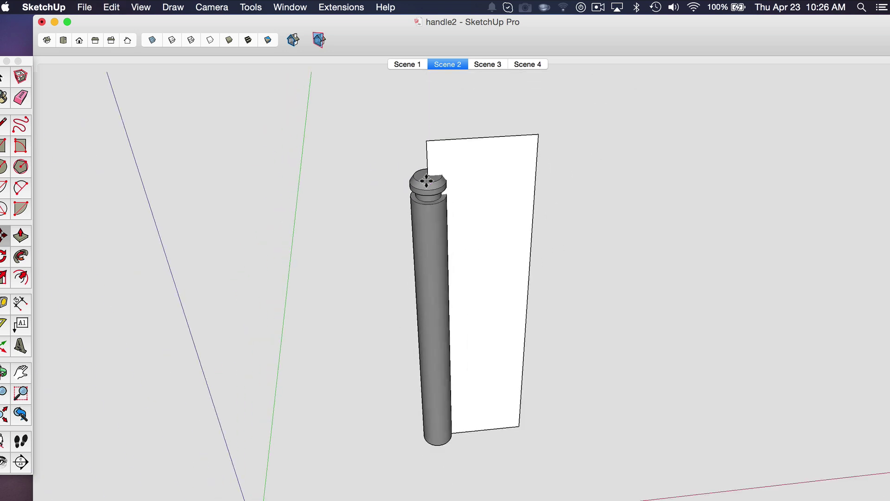
pyautogui.press('space')
pyautogui.click(430, 221)
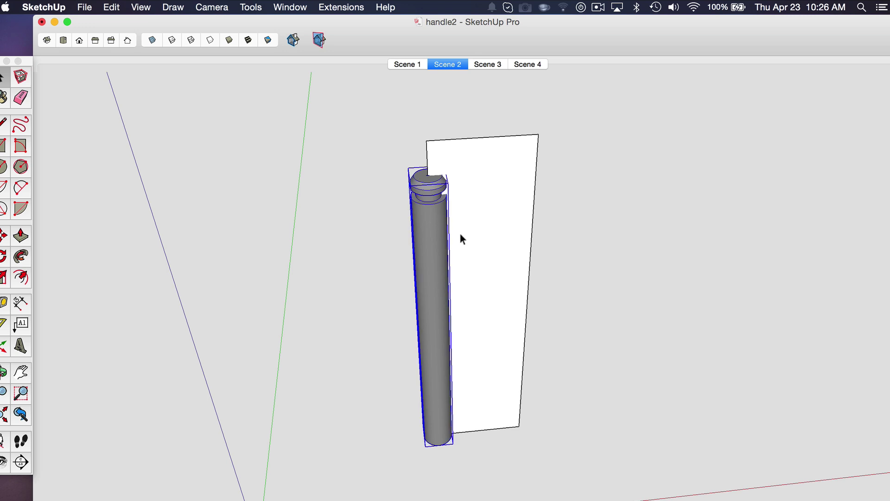
pyautogui.moveTo(461, 240); pyautogui.dragTo(318, 235, button='middle')
pyautogui.scroll(3, 452, 183)
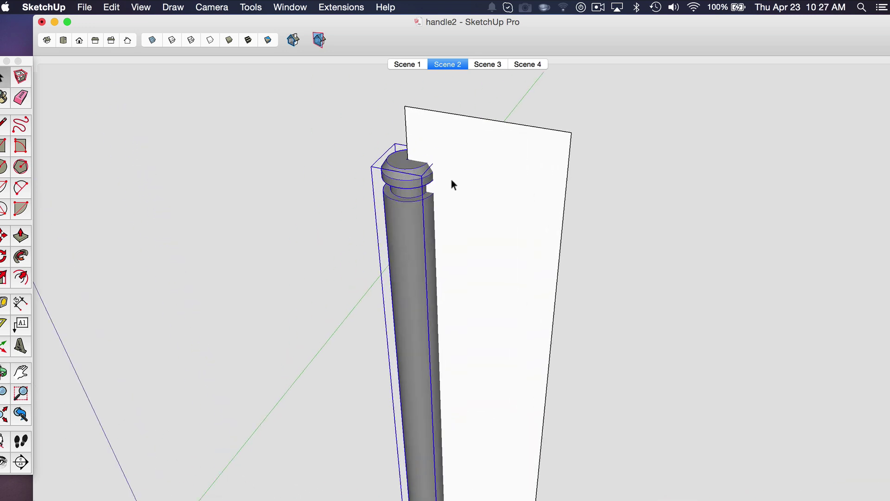
pyautogui.doubleClick(411, 209)
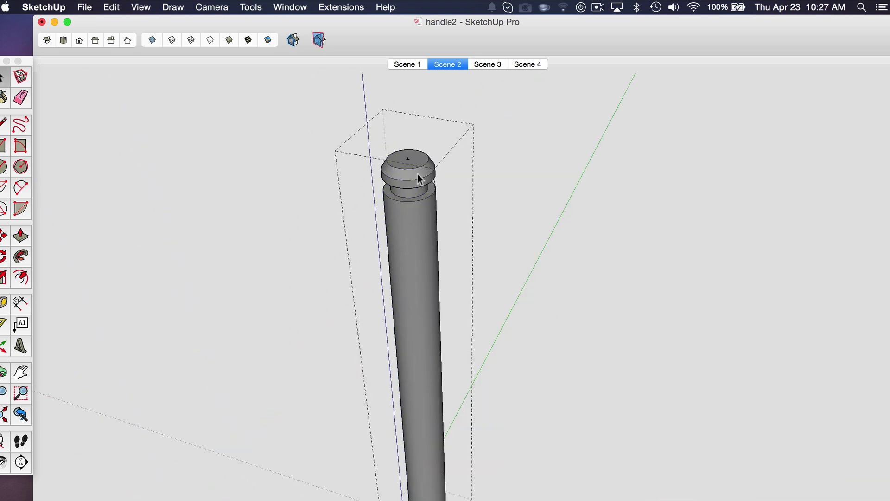
pyautogui.click(476, 165)
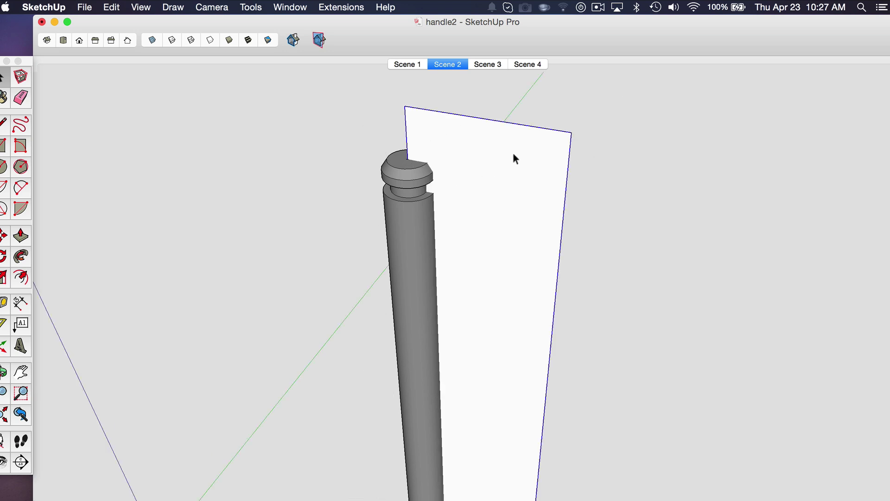
pyautogui.moveTo(489, 148); pyautogui.dragTo(449, 157, button='middle')
pyautogui.scroll(3, 507, 230)
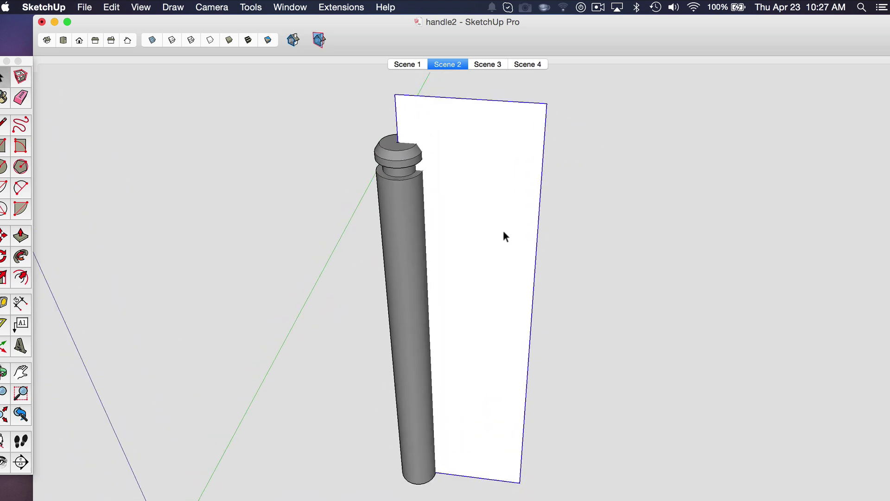
pyautogui.scroll(-2, 504, 232)
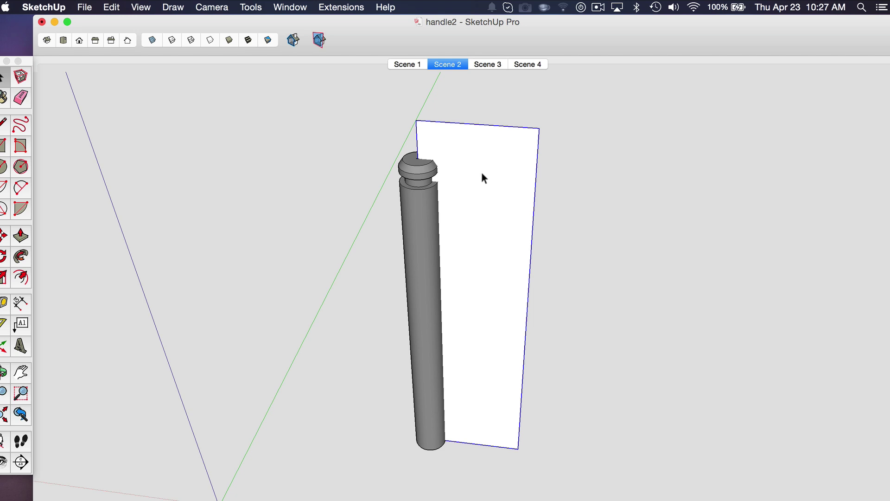
# - Draw a rectangle on the ground beside the panel and select its face
pyautogui.scroll(-3, 435, 185)
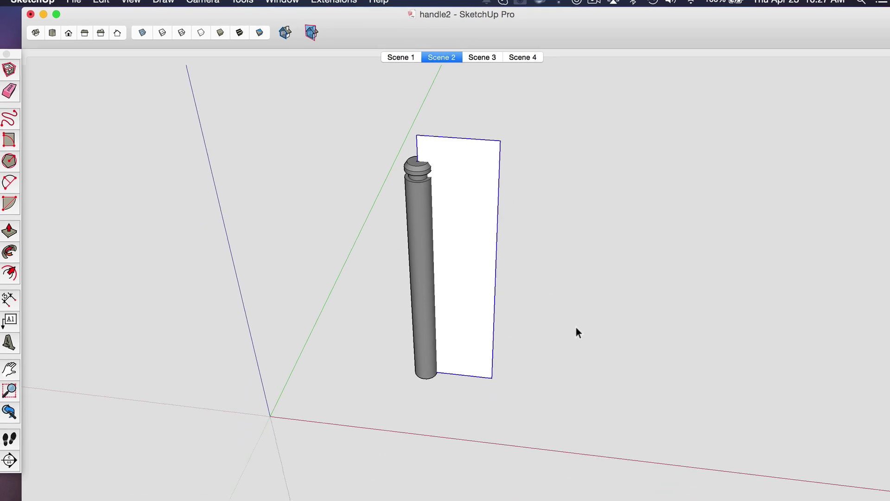
pyautogui.press('r')
pyautogui.click(540, 388)
pyautogui.click(632, 323)
pyautogui.press('space')
pyautogui.click(595, 330)
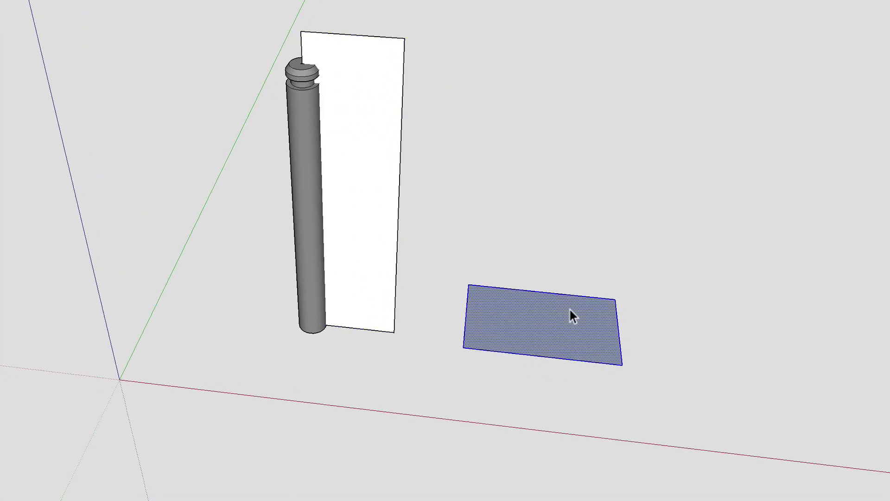
# - Make the rectangle a group, step in and out of it, and return to Scene 2
pyautogui.rightClick(550, 316)
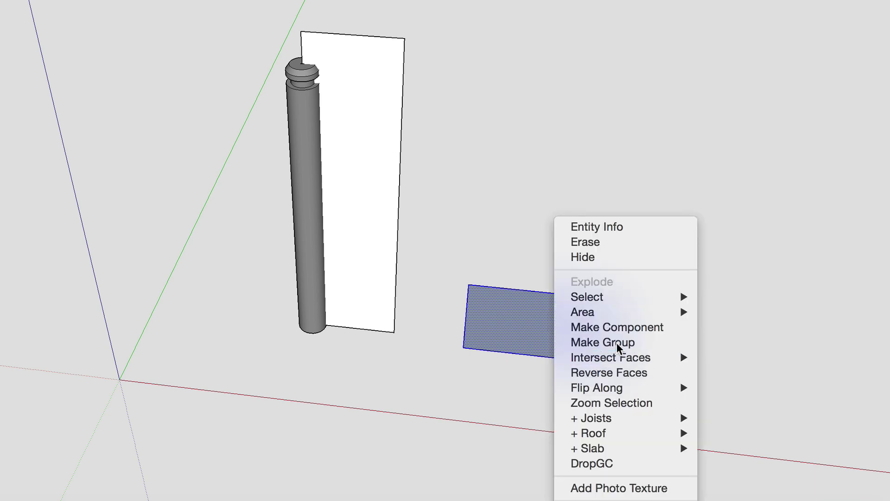
pyautogui.click(616, 343)
pyautogui.doubleClick(569, 308)
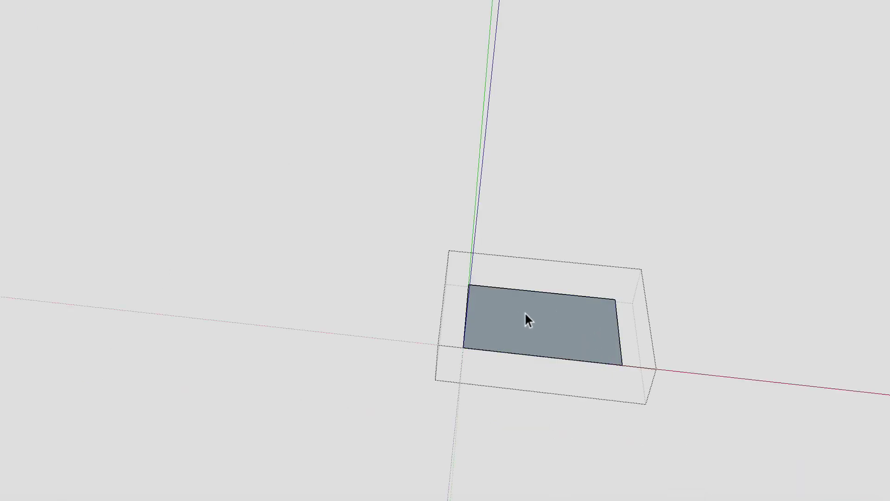
pyautogui.click(577, 240)
pyautogui.press('pagedown')
pyautogui.click(561, 320)
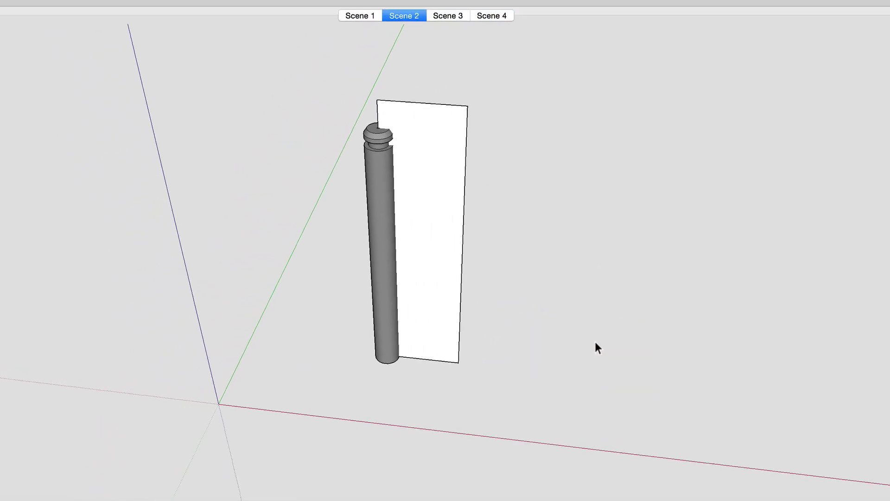
pyautogui.scroll(2, 404, 157)
# - Open the white panel group and set View > Component Edit to Hide Rest of Model
pyautogui.scroll(3, 404, 130)
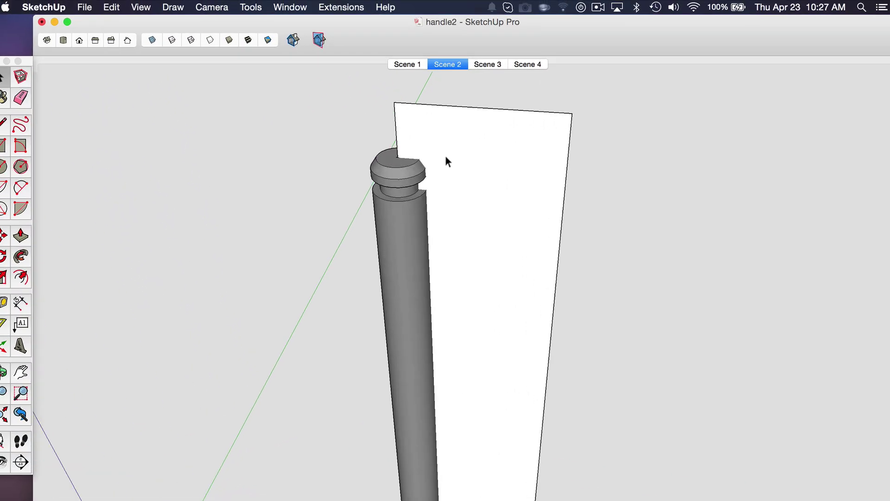
pyautogui.click(441, 135)
pyautogui.scroll(-2, 441, 139)
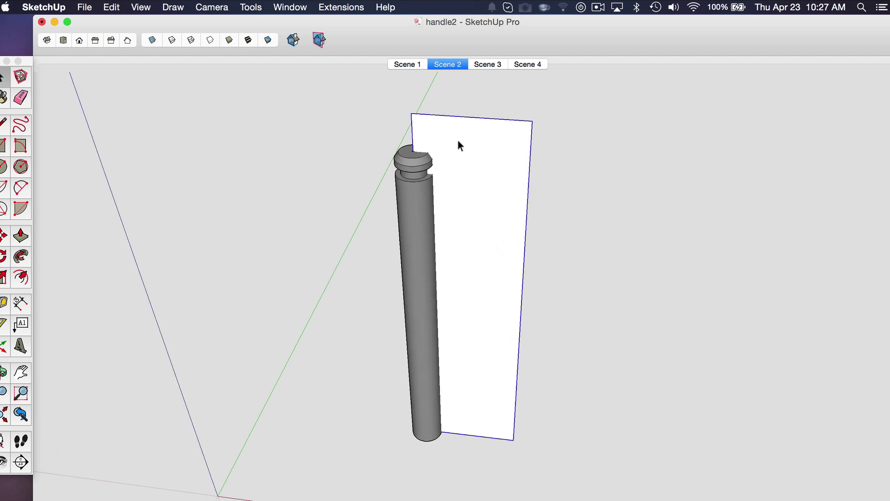
pyautogui.doubleClick(458, 142)
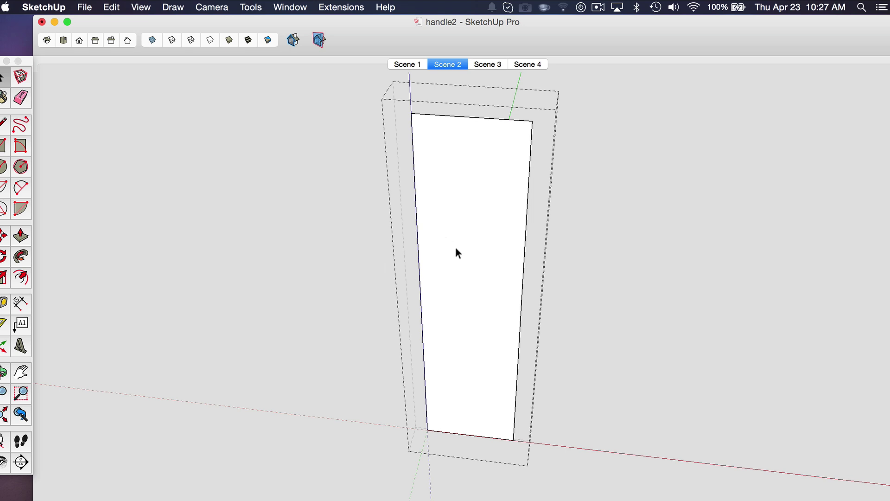
pyautogui.press('super+shift+v')
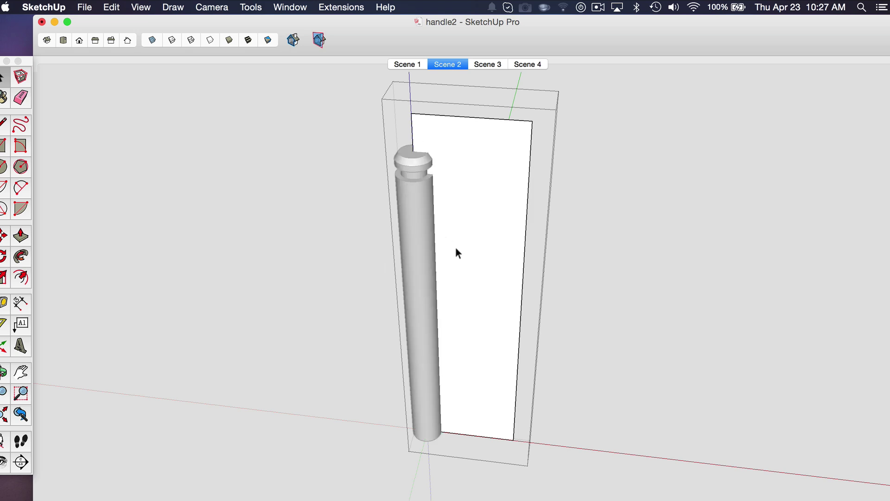
pyautogui.moveTo(443, 264); pyautogui.dragTo(522, 191, button='middle')
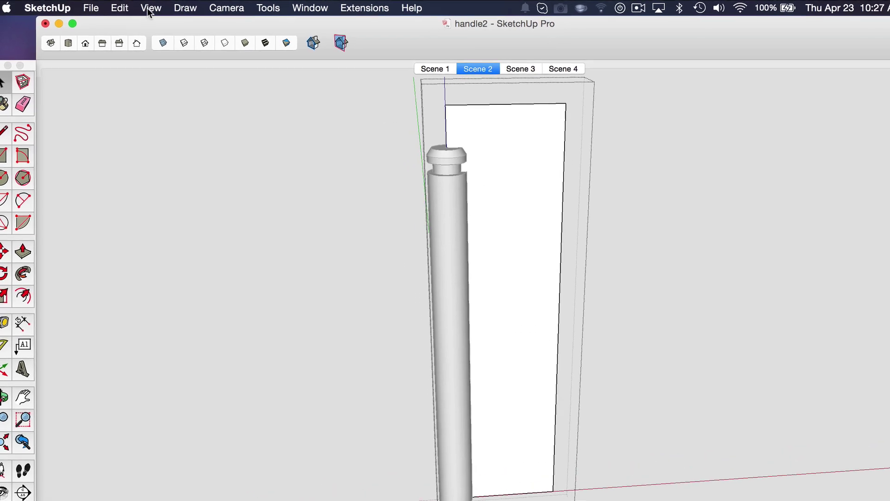
pyautogui.click(149, 8)
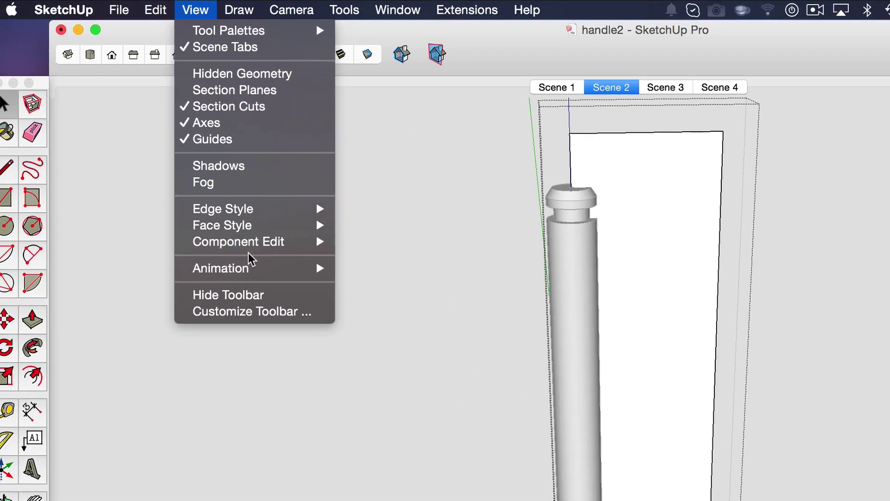
pyautogui.moveTo(255, 248)
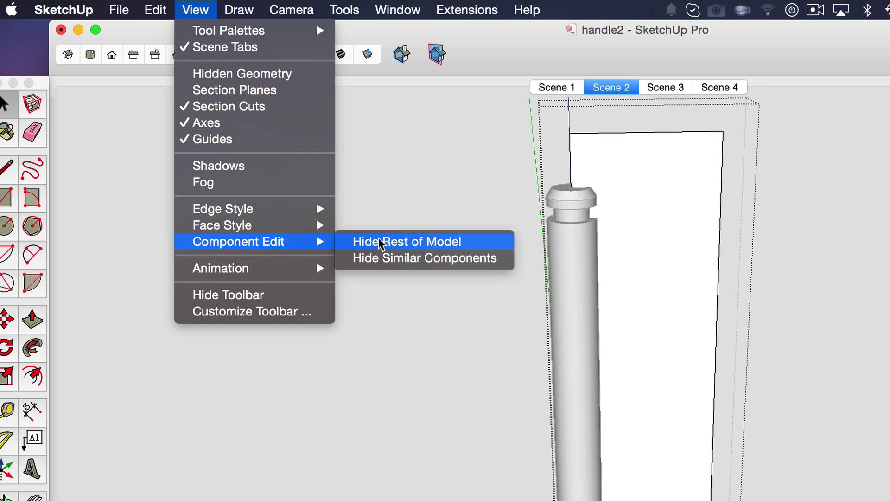
pyautogui.click(468, 242)
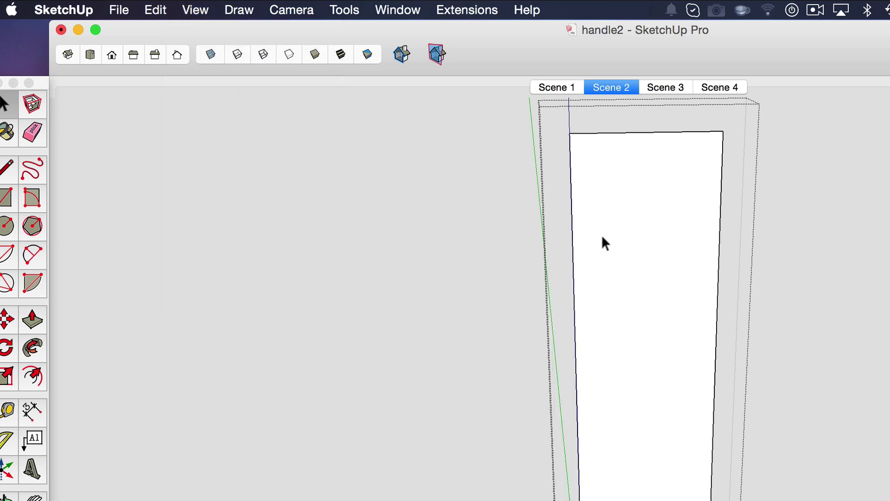
pyautogui.moveTo(650, 259); pyautogui.dragTo(501, 287, button='middle')
pyautogui.press('space')
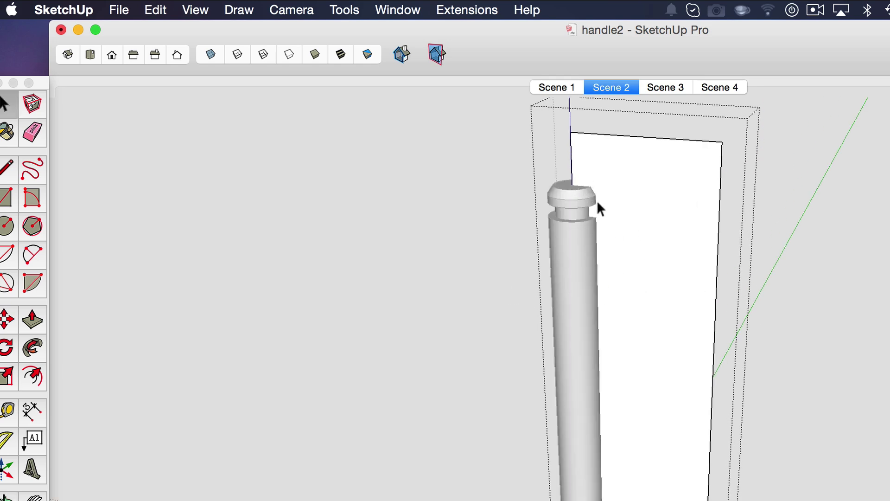
# - Inspect the isolated panel from several angles, then exit the group to view it beside the pin
pyautogui.scroll(5, 589, 204)
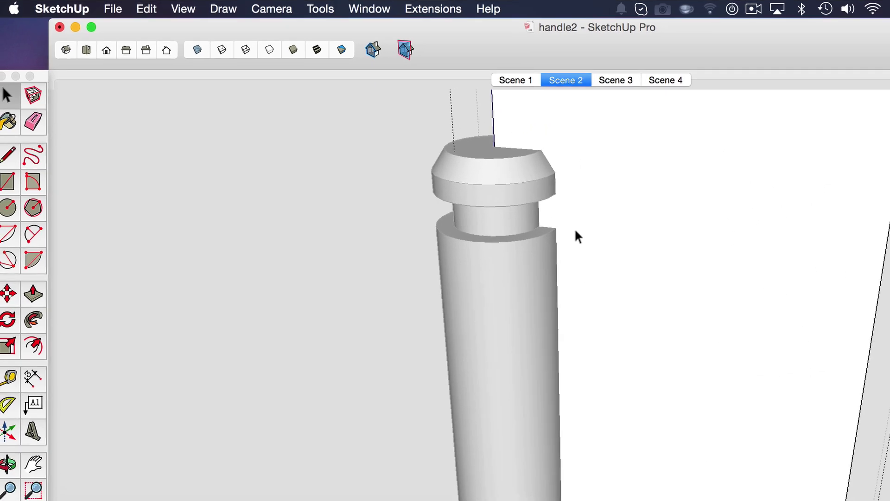
pyautogui.scroll(-3, 464, 178)
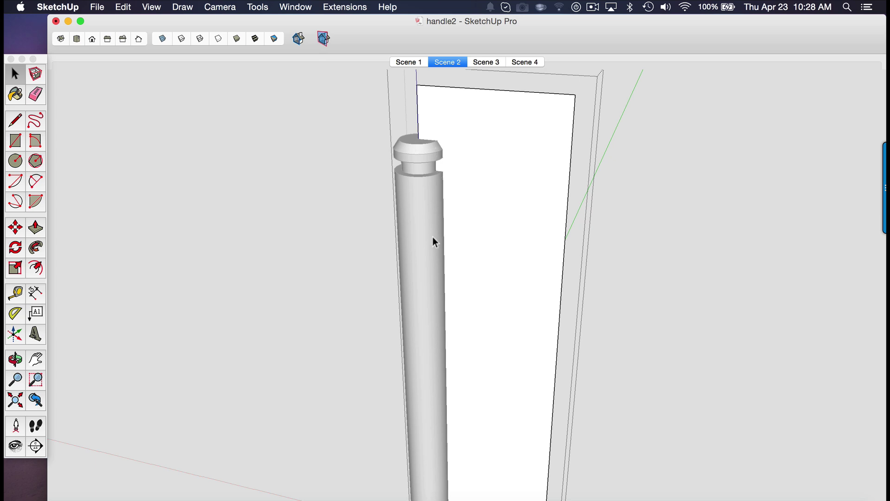
pyautogui.scroll(-3, 440, 201)
pyautogui.click(440, 166)
pyautogui.press('Delete')
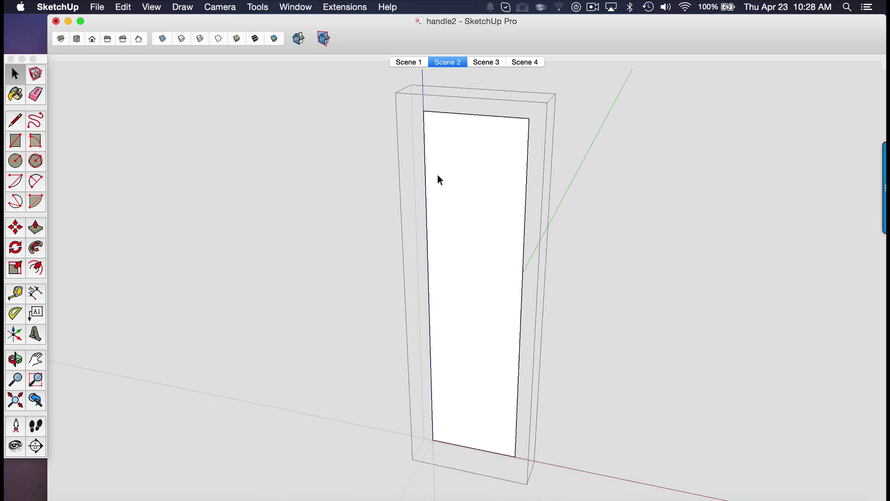
pyautogui.moveTo(437, 179); pyautogui.dragTo(530, 118, button='middle')
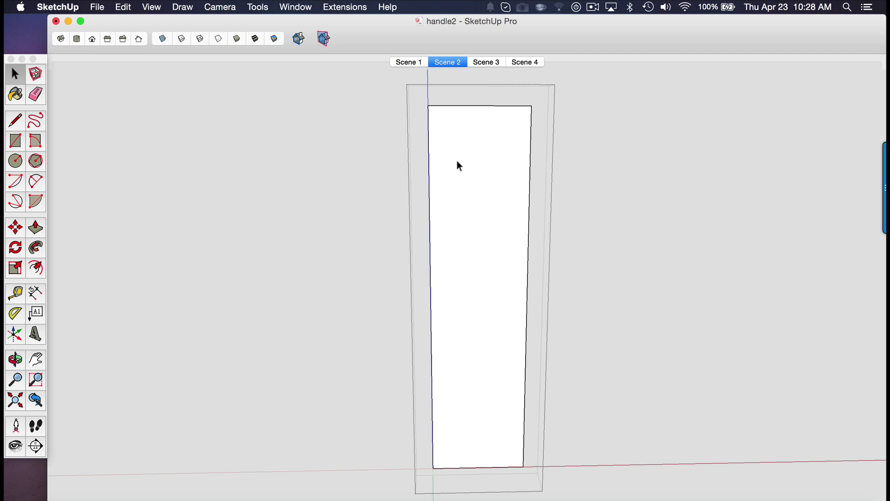
pyautogui.scroll(-2, 456, 166)
pyautogui.scroll(-1, 454, 162)
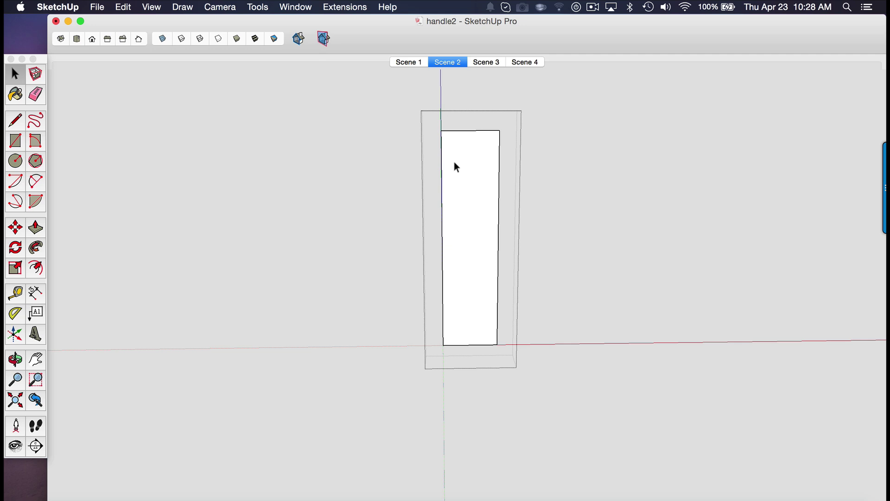
pyautogui.moveTo(484, 147)
pyautogui.mouseDown(button='middle')
pyautogui.moveTo(451, 228)
pyautogui.moveTo(489, 187)
pyautogui.mouseUp(button='middle')
pyautogui.click(530, 190)
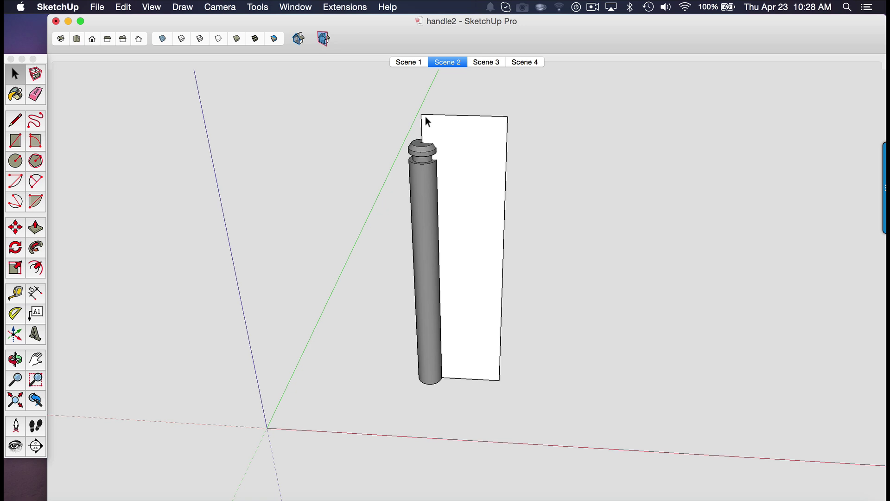
pyautogui.moveTo(455, 201)
pyautogui.mouseDown(button='middle')
pyautogui.moveTo(536, 145)
pyautogui.moveTo(489, 120)
pyautogui.mouseUp(button='middle')
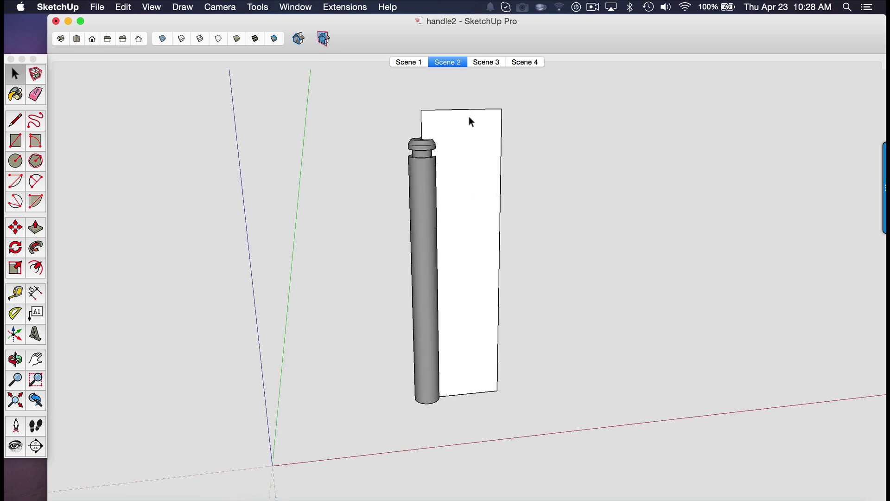
pyautogui.scroll(3, 463, 145)
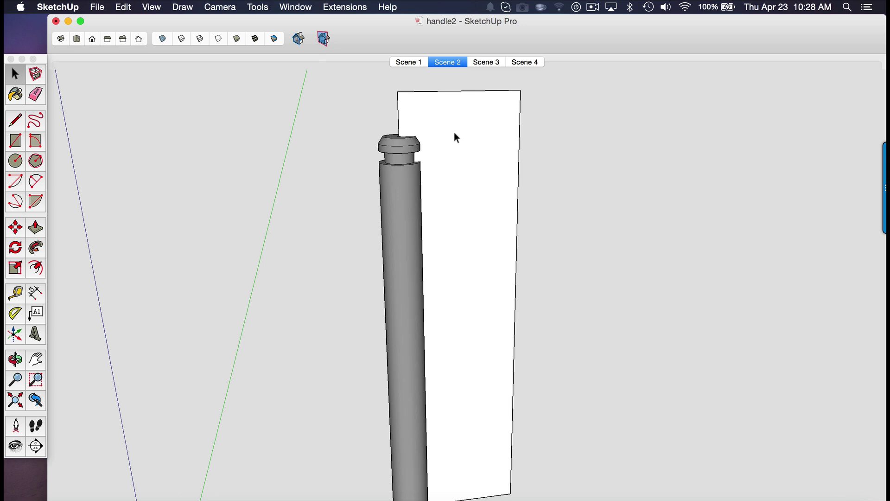
# - Switch to Scene 3 showing the frame outline and orbit around the handle and profile
pyautogui.click(484, 64)
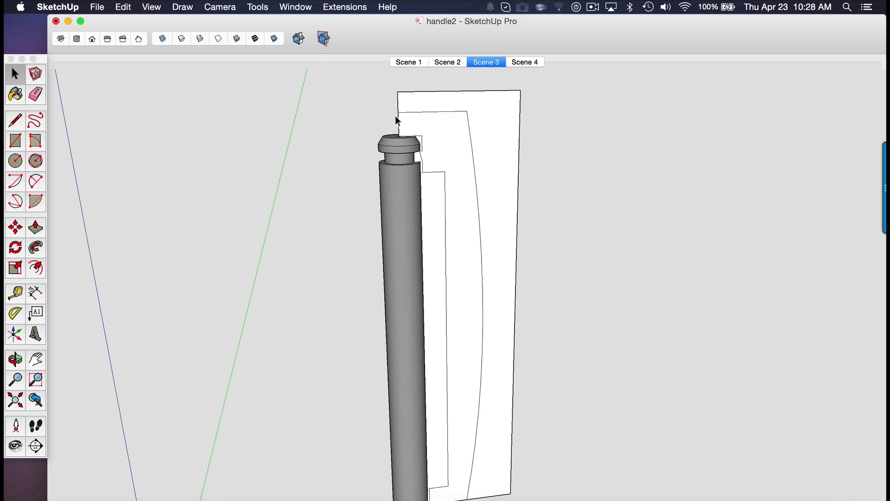
pyautogui.scroll(1, 465, 370)
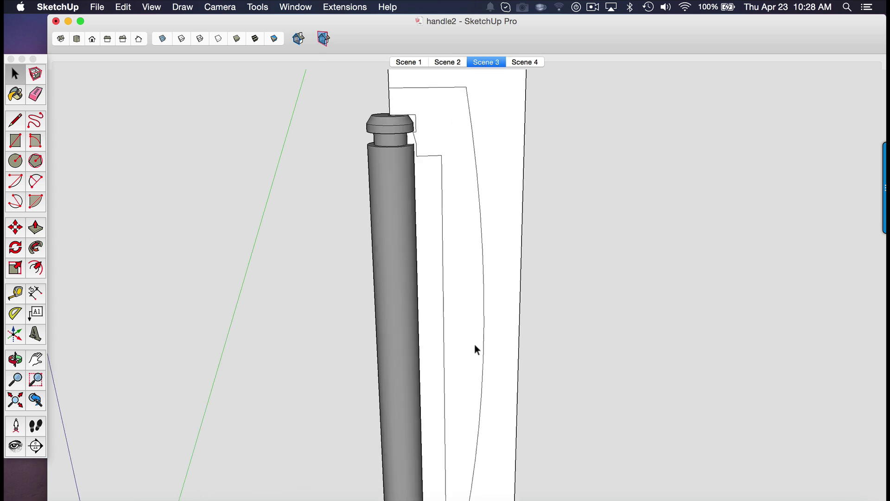
pyautogui.moveTo(477, 346); pyautogui.dragTo(466, 323, button='middle')
pyautogui.scroll(-1, 466, 322)
pyautogui.scroll(2, 459, 211)
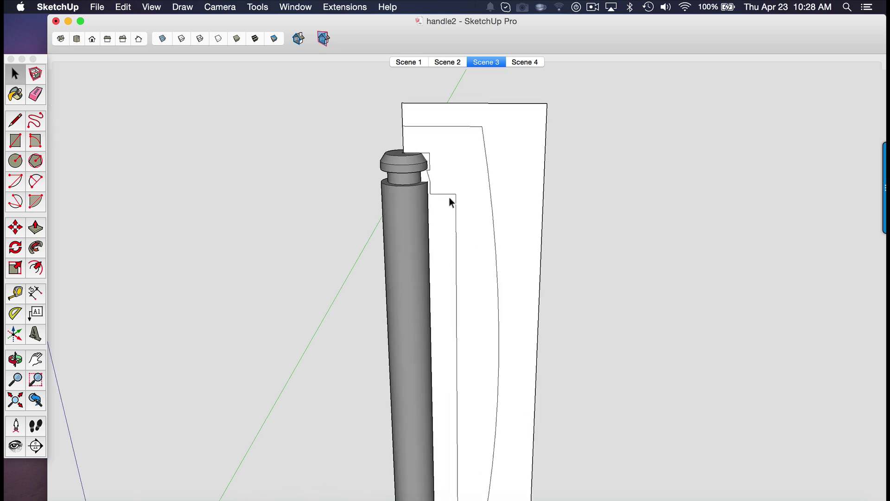
# - With Tape Measure, pull a vertical guide from the profile's notch edge, then orbit to inspect it
pyautogui.press('t')
pyautogui.scroll(3, 448, 185)
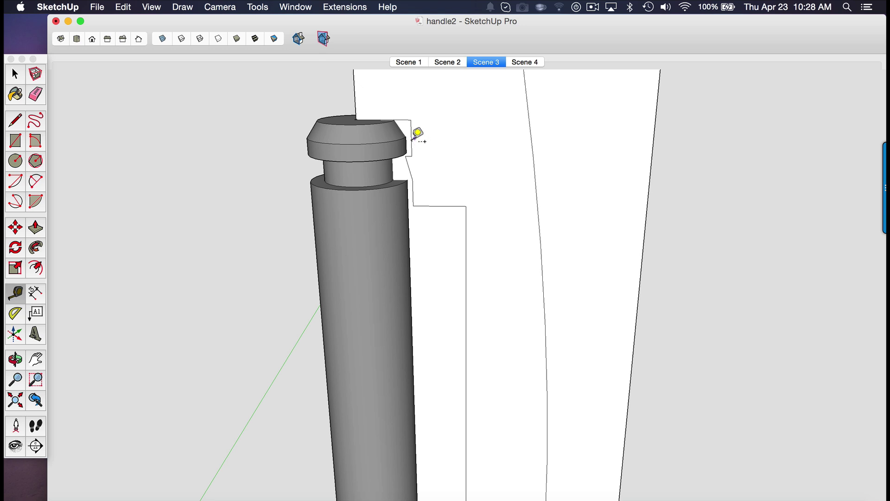
pyautogui.click(411, 136)
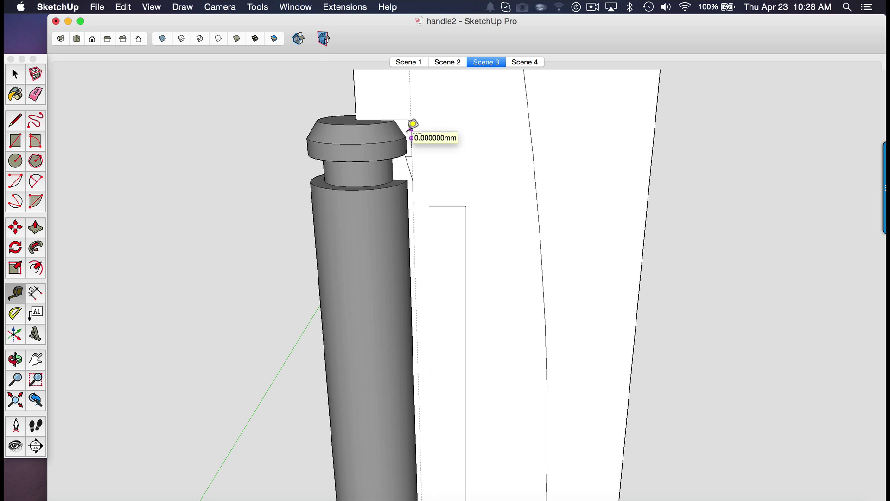
pyautogui.click(410, 135)
pyautogui.moveTo(499, 199); pyautogui.dragTo(413, 278, button='middle')
pyautogui.scroll(-2, 457, 268)
pyautogui.scroll(5, 452, 195)
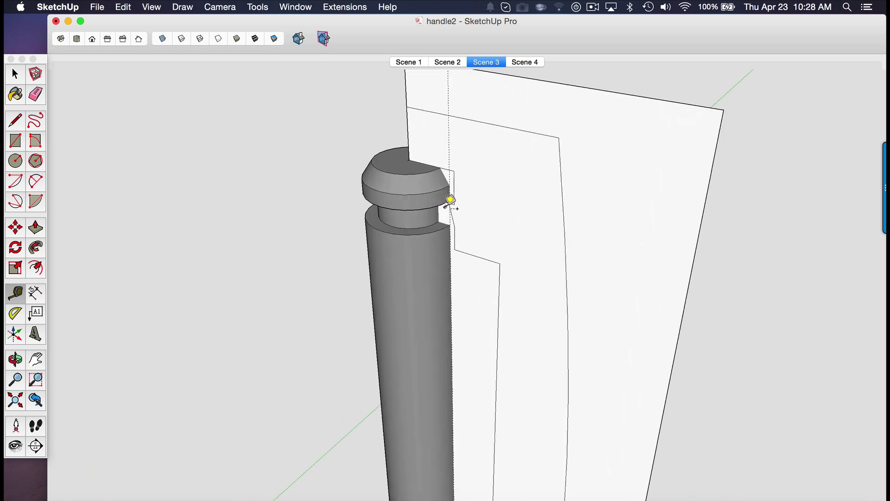
pyautogui.scroll(-4, 463, 167)
pyautogui.moveTo(471, 244); pyautogui.dragTo(497, 223, button='middle')
pyautogui.scroll(-8, 494, 182)
pyautogui.scroll(-3, 497, 178)
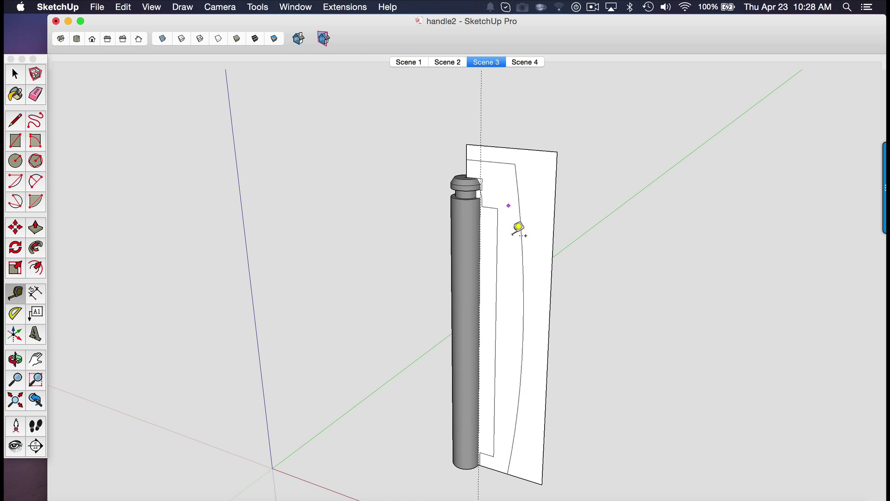
pyautogui.moveTo(490, 318); pyautogui.dragTo(539, 319, button='middle')
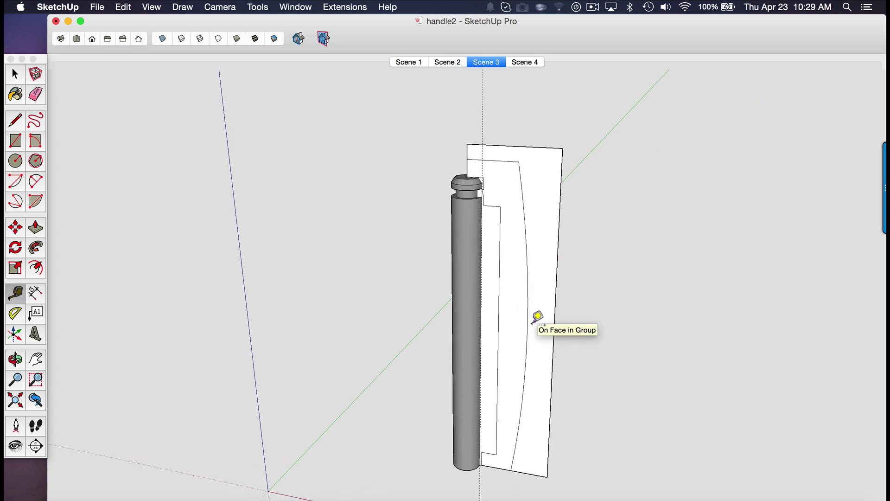
pyautogui.scroll(5, 495, 206)
pyautogui.scroll(3, 492, 203)
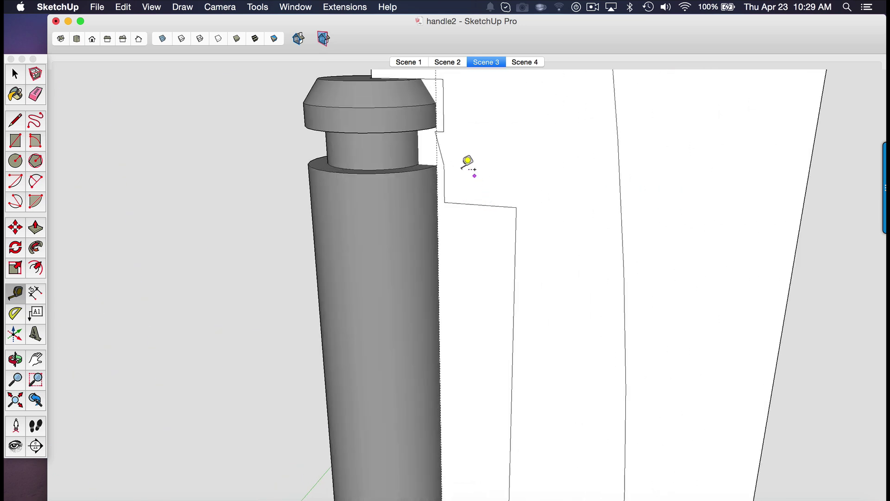
pyautogui.scroll(-1, 537, 252)
pyautogui.scroll(2, 500, 207)
pyautogui.press('space')
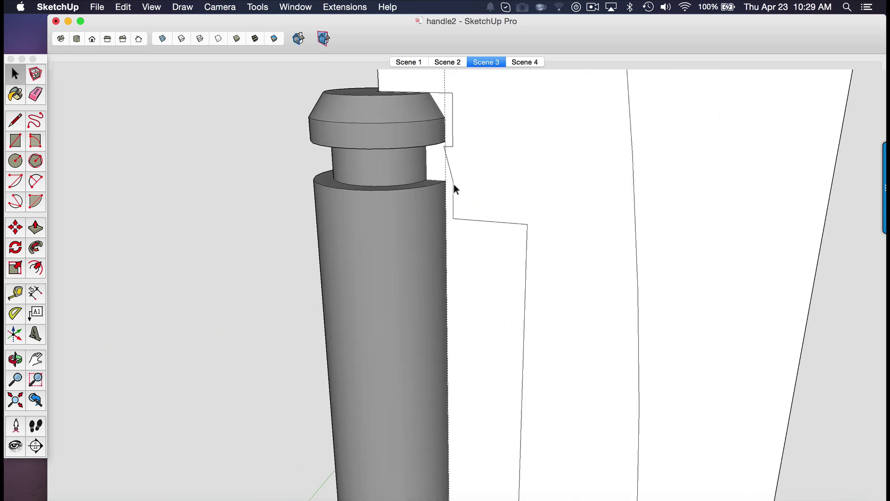
pyautogui.scroll(2, 449, 186)
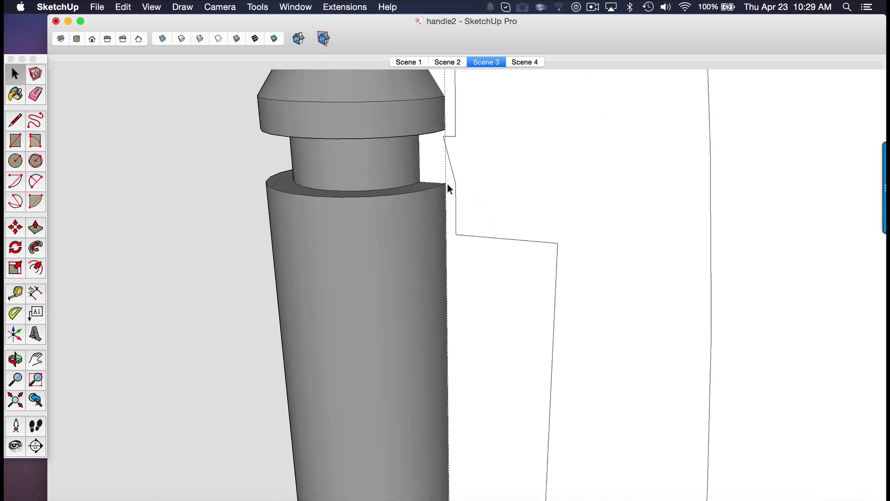
pyautogui.scroll(3, 448, 188)
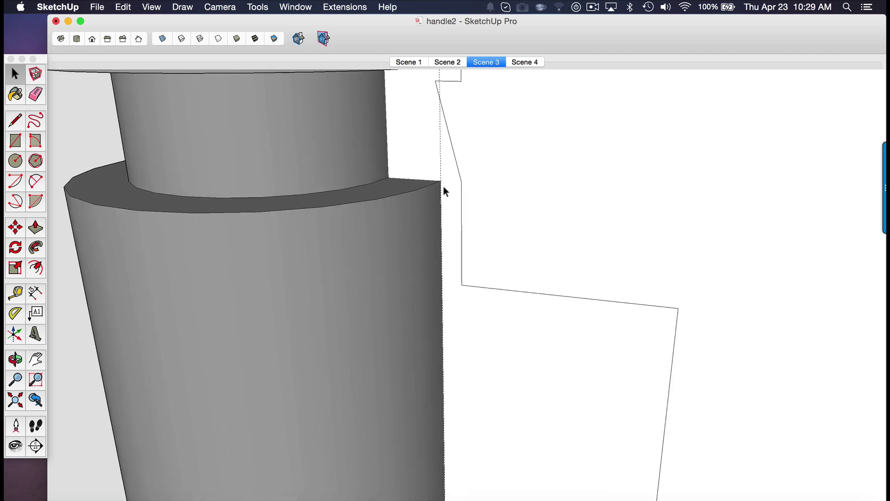
pyautogui.press('t')
pyautogui.click(449, 188)
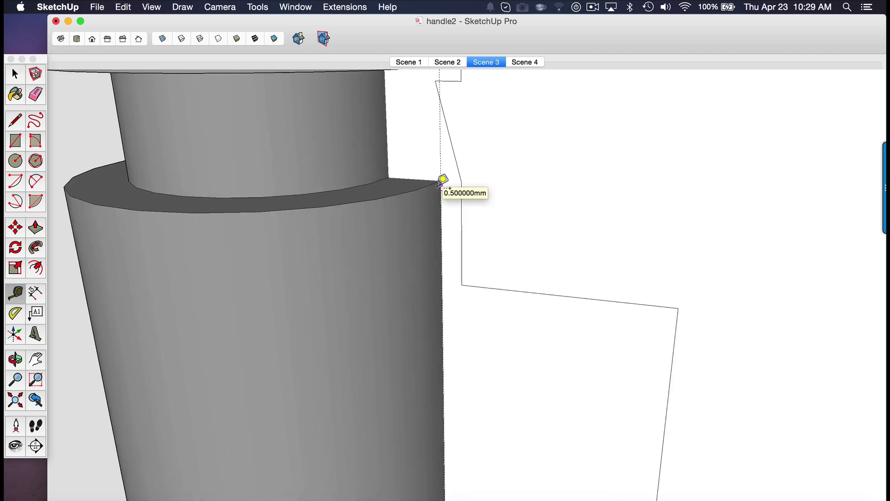
pyautogui.scroll(-5, 443, 179)
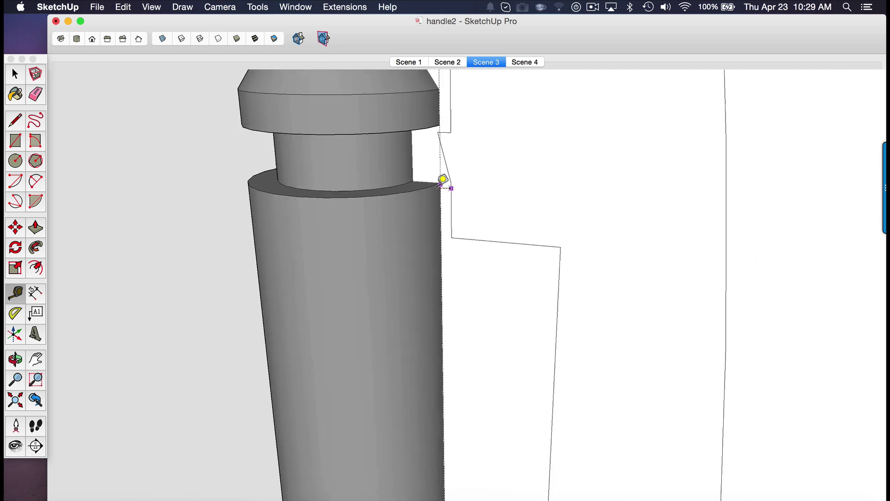
pyautogui.press('space')
pyautogui.moveTo(437, 183); pyautogui.dragTo(455, 256, button='middle')
pyautogui.scroll(-3, 456, 257)
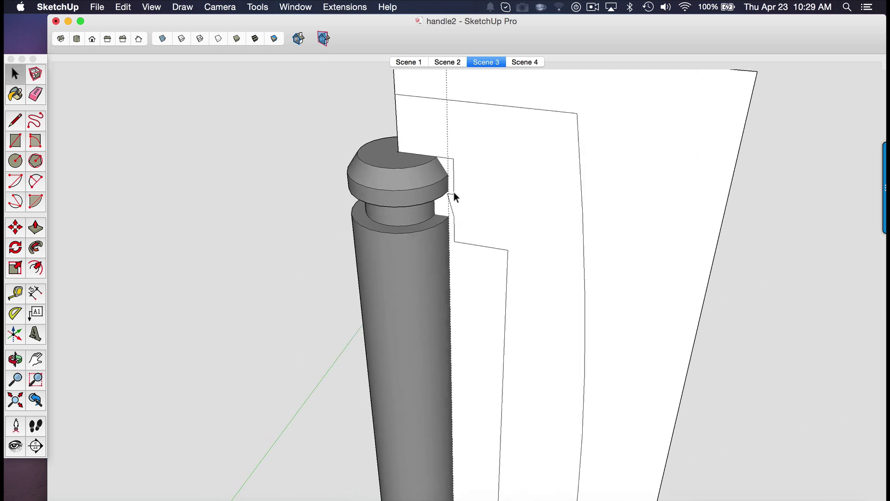
pyautogui.scroll(-5, 444, 211)
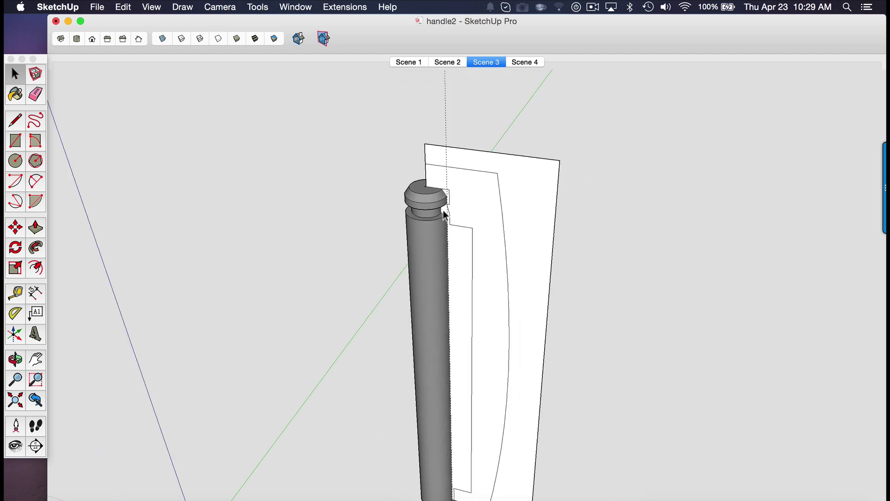
pyautogui.scroll(8, 444, 213)
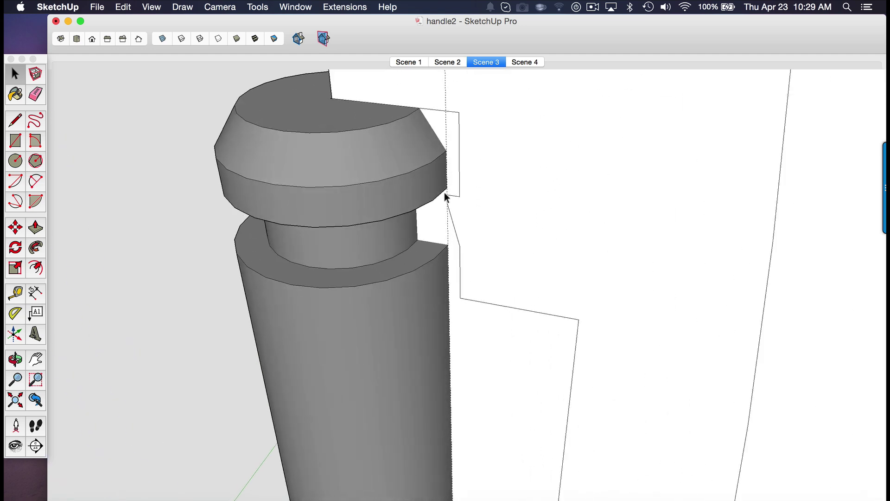
pyautogui.moveTo(460, 255)
pyautogui.mouseDown(button='middle')
pyautogui.moveTo(496, 199)
pyautogui.moveTo(496, 157)
pyautogui.mouseUp(button='middle')
pyautogui.scroll(-3, 495, 157)
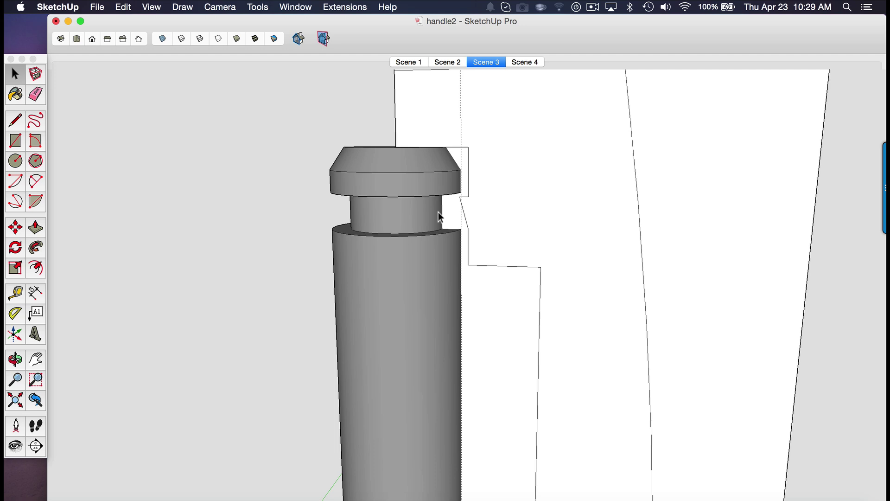
pyautogui.scroll(-2, 435, 207)
pyautogui.scroll(-2, 434, 207)
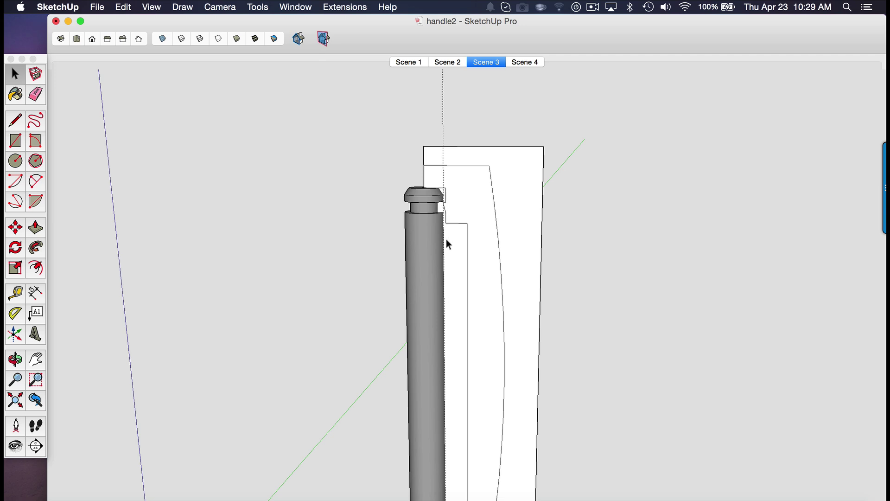
pyautogui.scroll(-3, 456, 169)
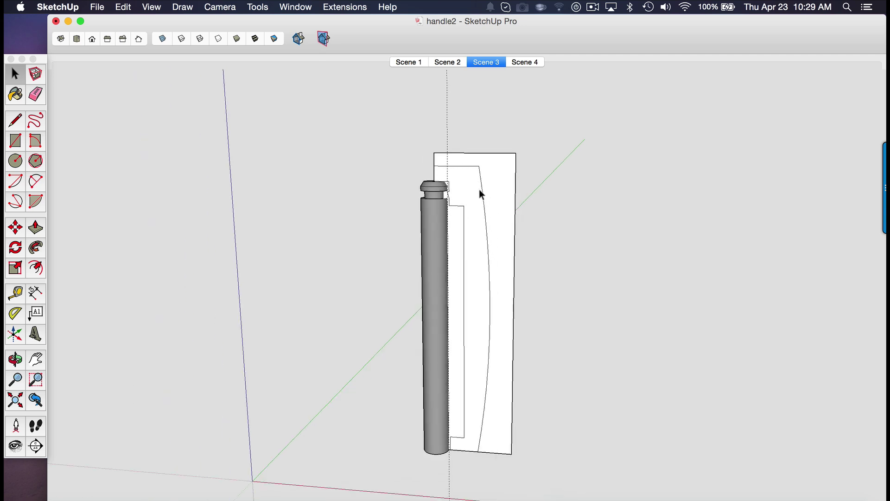
# - Go to Scene 4, select the curved handle profile face, and orbit around the handle
pyautogui.click(519, 64)
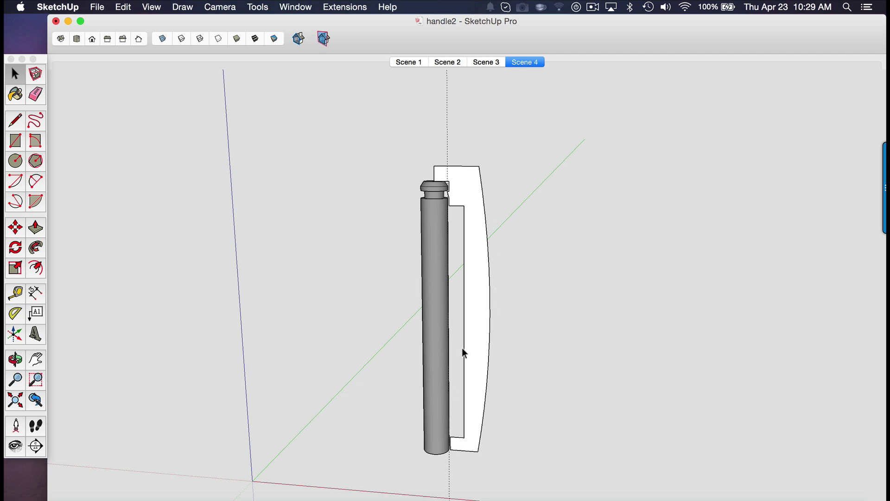
pyautogui.moveTo(469, 248); pyautogui.dragTo(454, 274, button='middle')
pyautogui.click(467, 204)
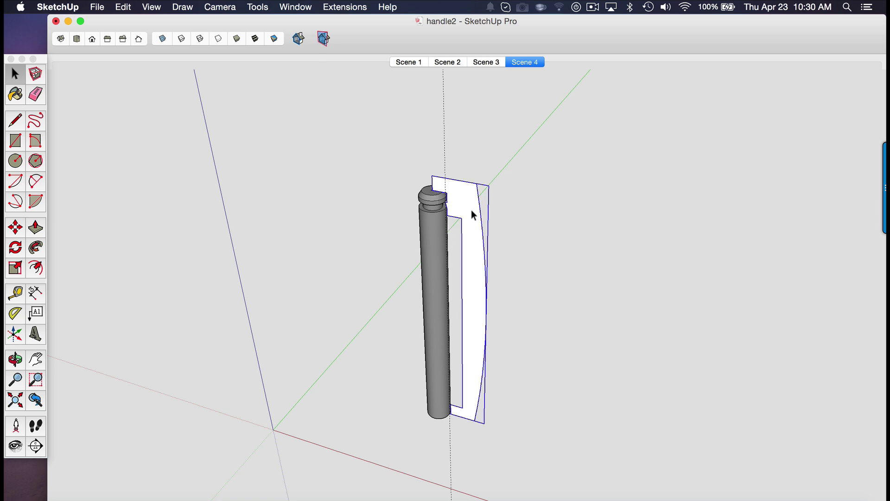
pyautogui.scroll(5, 427, 200)
pyautogui.moveTo(431, 199)
pyautogui.mouseDown(button='middle')
pyautogui.moveTo(427, 264)
pyautogui.moveTo(445, 202)
pyautogui.mouseUp(button='middle')
pyautogui.scroll(2, 444, 202)
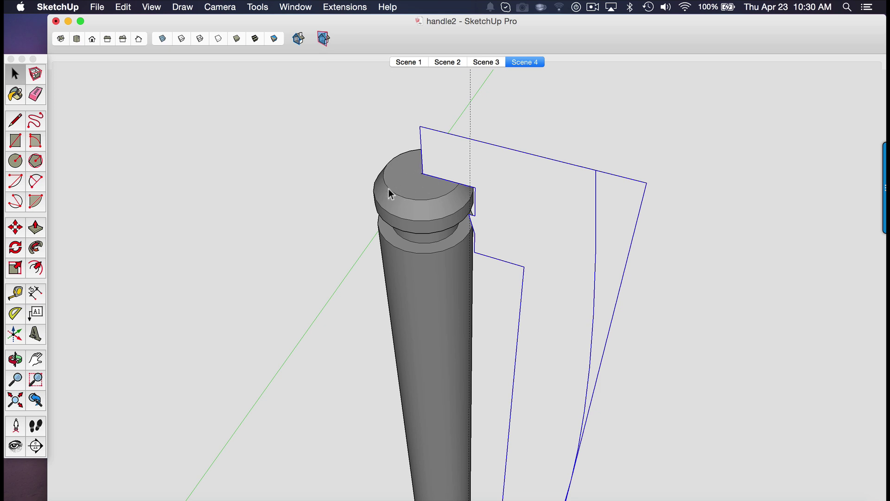
pyautogui.moveTo(413, 230); pyautogui.dragTo(468, 165, button='middle')
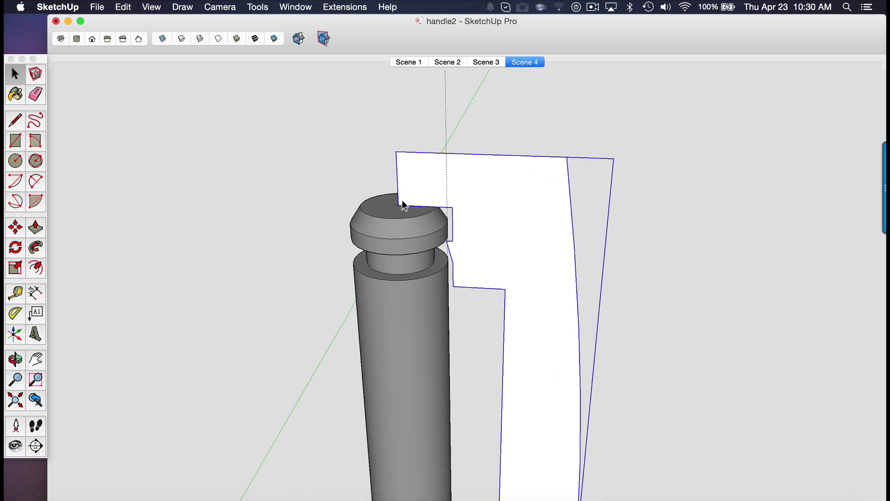
pyautogui.moveTo(493, 204); pyautogui.dragTo(409, 200, button='middle')
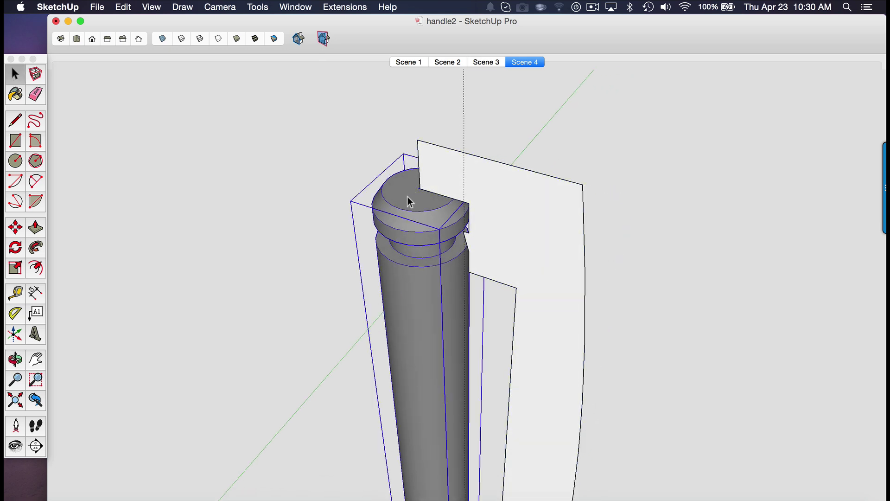
# - Open the handle shaft group, select its circular top face, then enter the stepped profile group
pyautogui.doubleClick(409, 201)
pyautogui.click(411, 200)
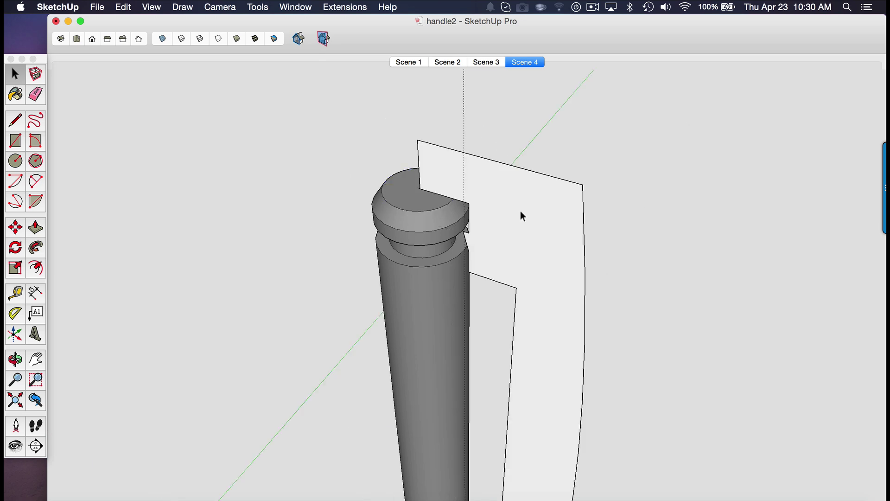
pyautogui.click(518, 217)
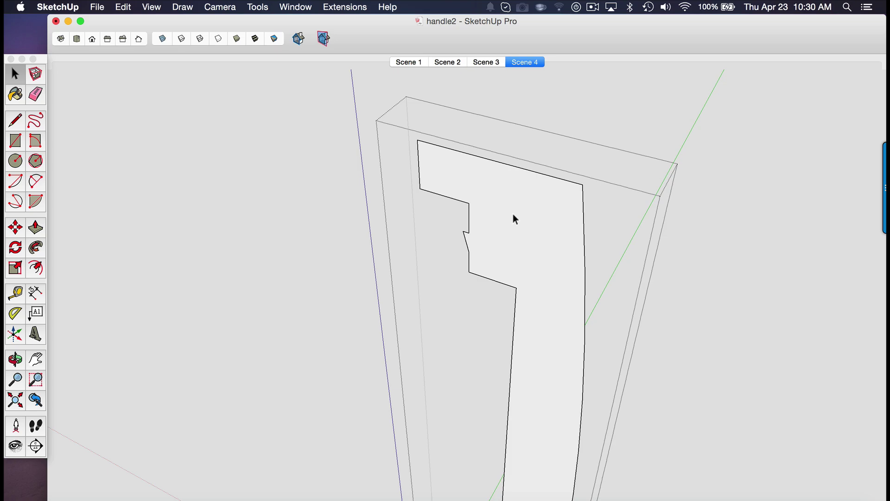
# - Paste the circle back in place at the top of the handle profile
pyautogui.click(124, 8)
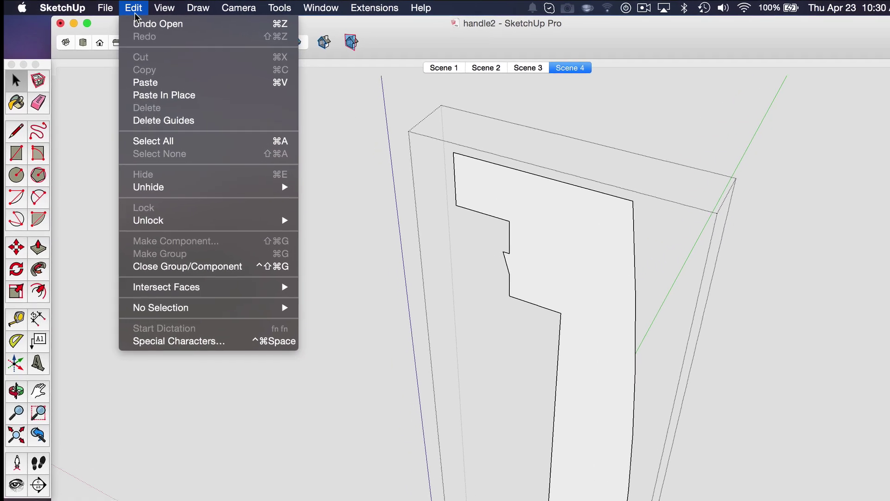
pyautogui.click(160, 94)
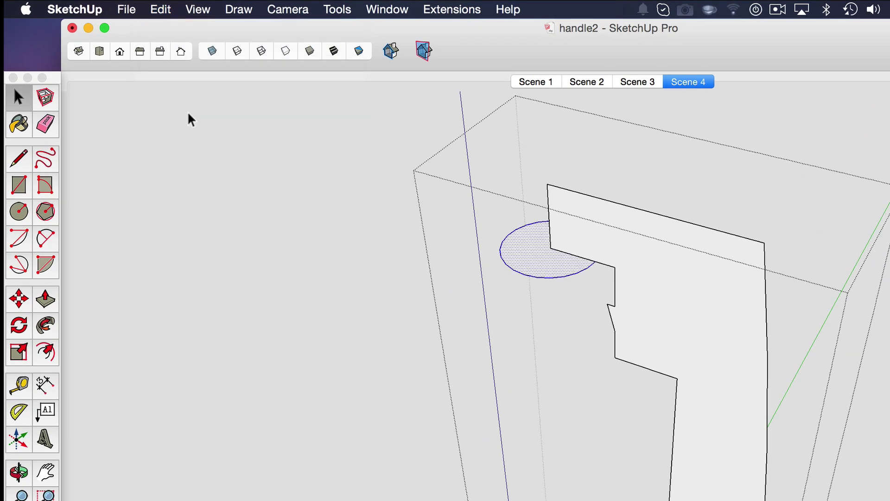
pyautogui.moveTo(568, 256); pyautogui.dragTo(837, 114, button='middle')
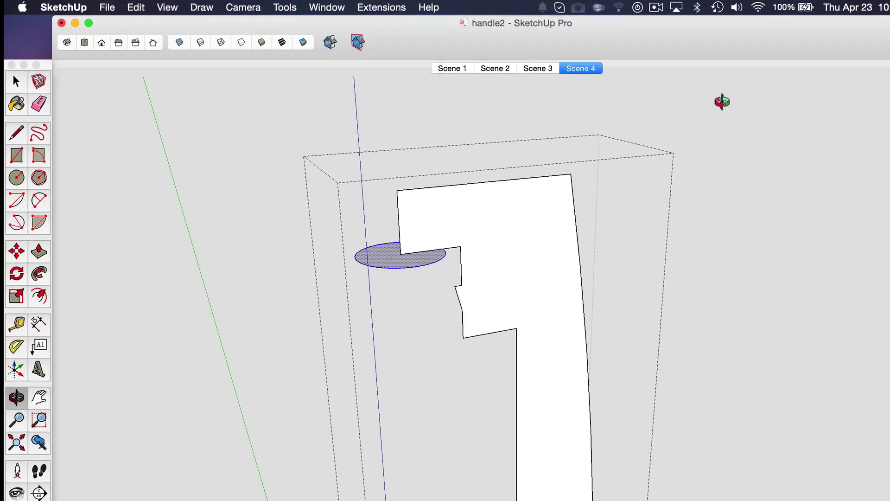
pyautogui.moveTo(699, 95); pyautogui.dragTo(518, 77, button='middle')
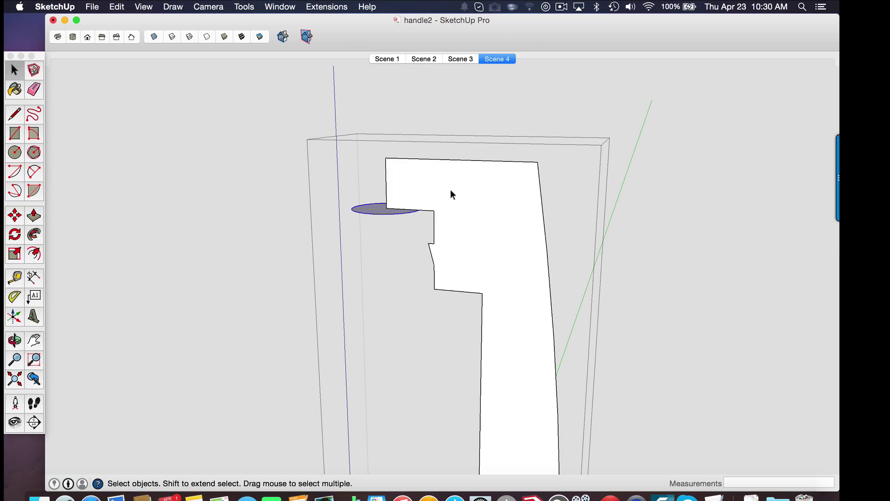
pyautogui.moveTo(461, 190); pyautogui.dragTo(416, 266, button='middle')
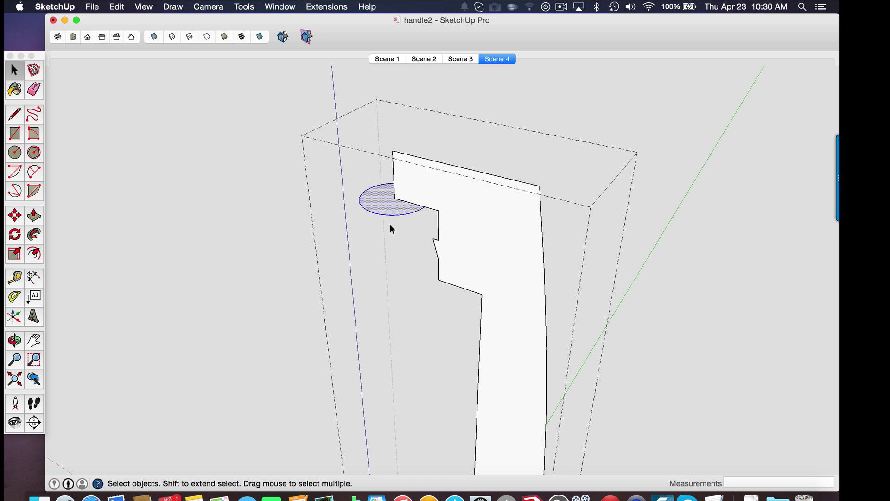
# - Revolve the profile around the circle with Follow Me into a round column
pyautogui.press('super+y')
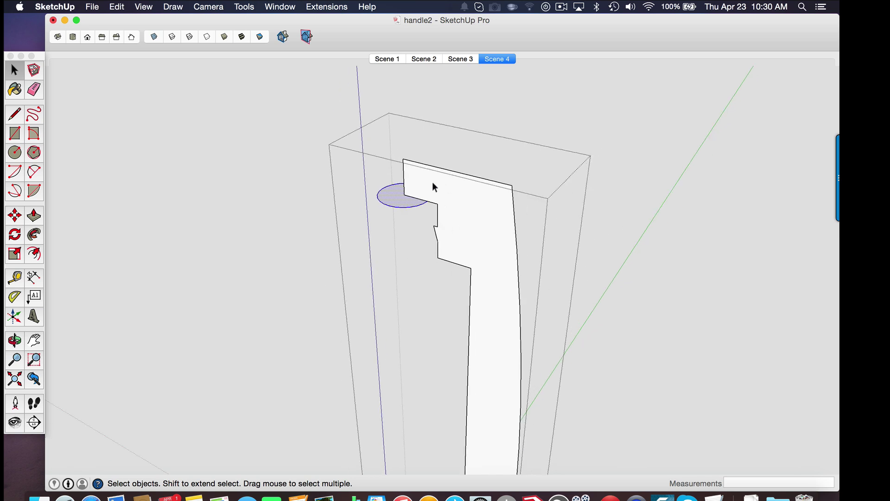
pyautogui.moveTo(428, 186); pyautogui.dragTo(487, 157, button='middle')
pyautogui.scroll(-2, 480, 166)
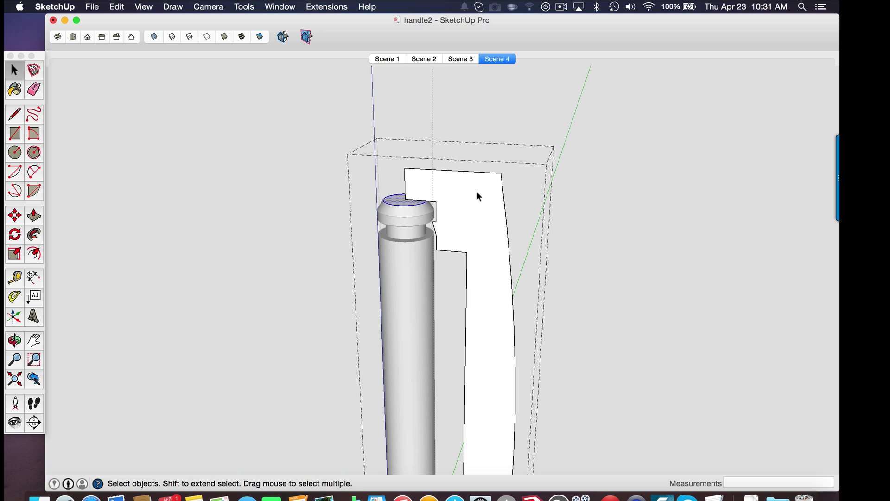
pyautogui.scroll(-2, 477, 191)
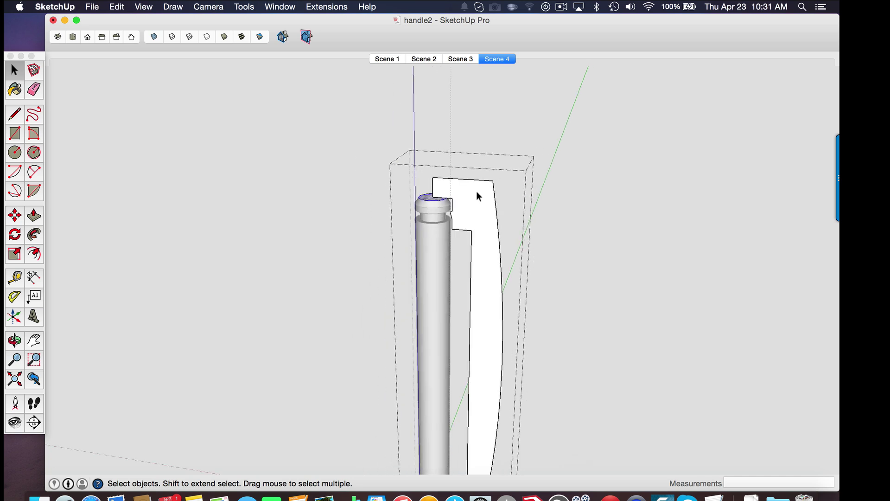
# - Select the turned shaft, then its enclosing group with the flat profile, and zoom out
pyautogui.click(547, 165)
pyautogui.scroll(1, 547, 165)
pyautogui.moveTo(461, 193); pyautogui.dragTo(439, 228, button='middle')
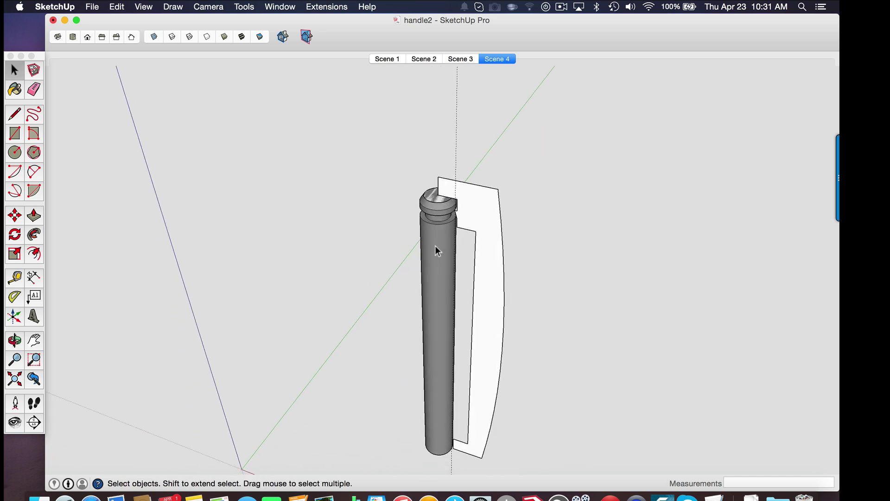
pyautogui.click(436, 248)
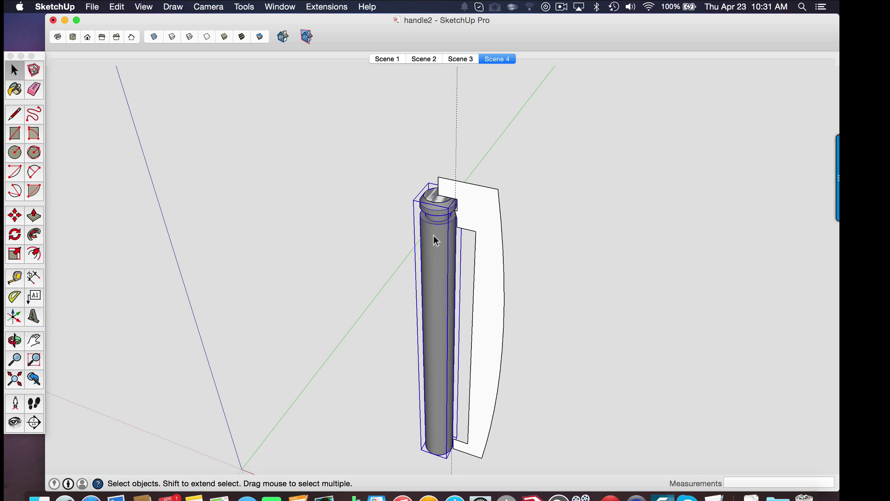
pyautogui.click(480, 222)
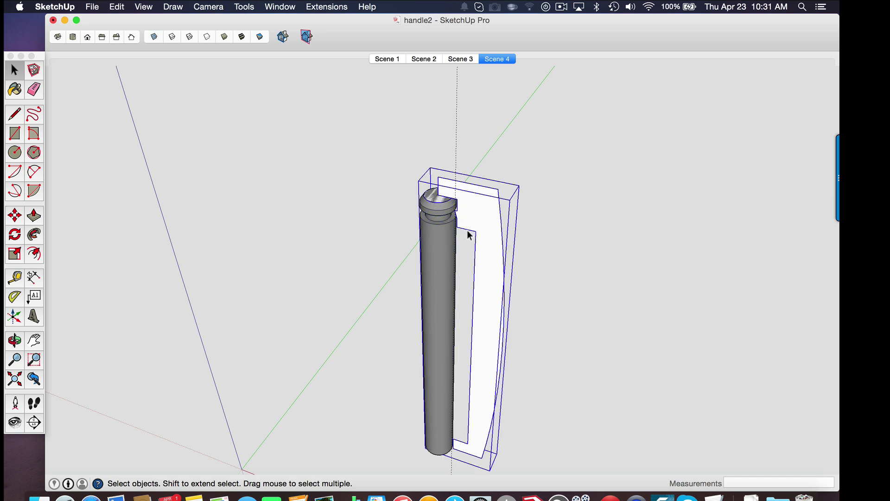
pyautogui.scroll(-2, 474, 228)
pyautogui.scroll(4, 493, 320)
pyautogui.scroll(-3, 479, 313)
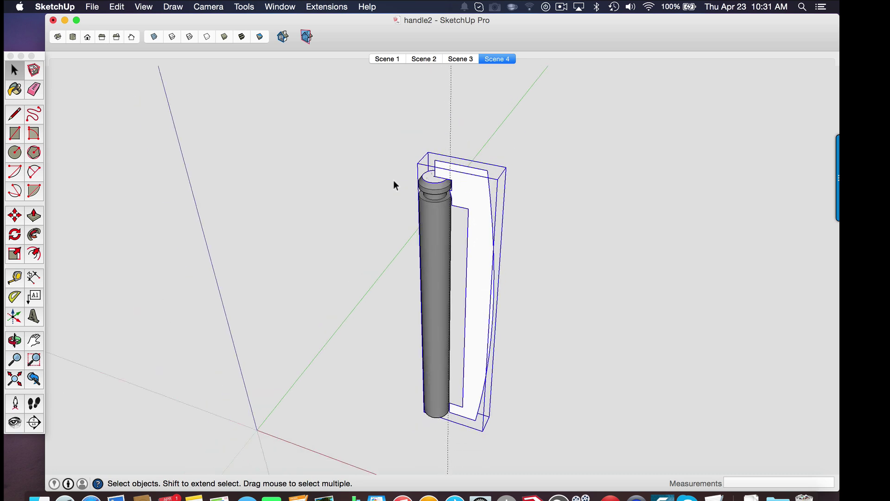
pyautogui.scroll(-2, 431, 238)
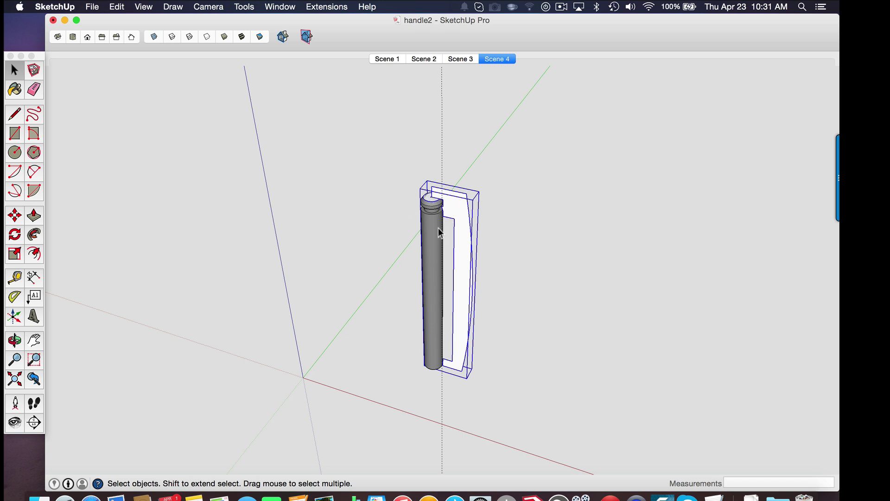
pyautogui.moveTo(438, 227)
pyautogui.mouseDown(button='middle')
pyautogui.moveTo(429, 301)
pyautogui.moveTo(446, 224)
pyautogui.mouseUp(button='middle')
# - Move-copy the handle profile group along the green axis, clear of the turned shaft
pyautogui.press('m')
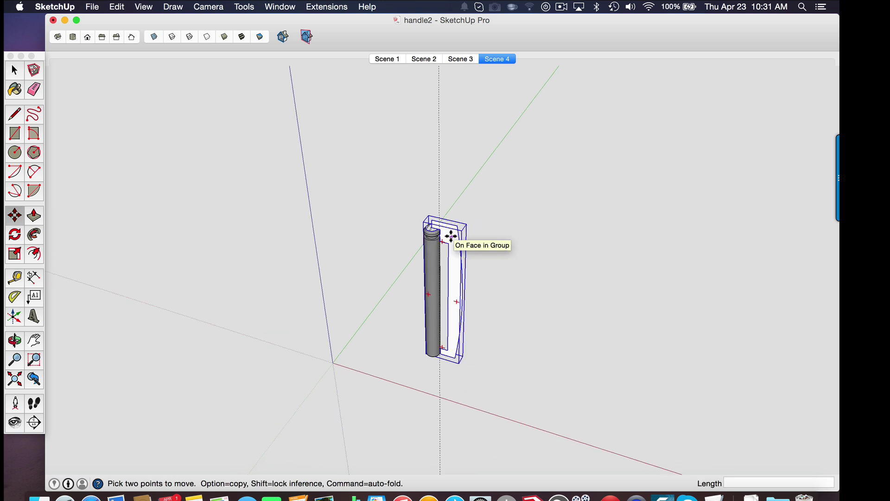
pyautogui.click(450, 236)
pyautogui.press('alt')
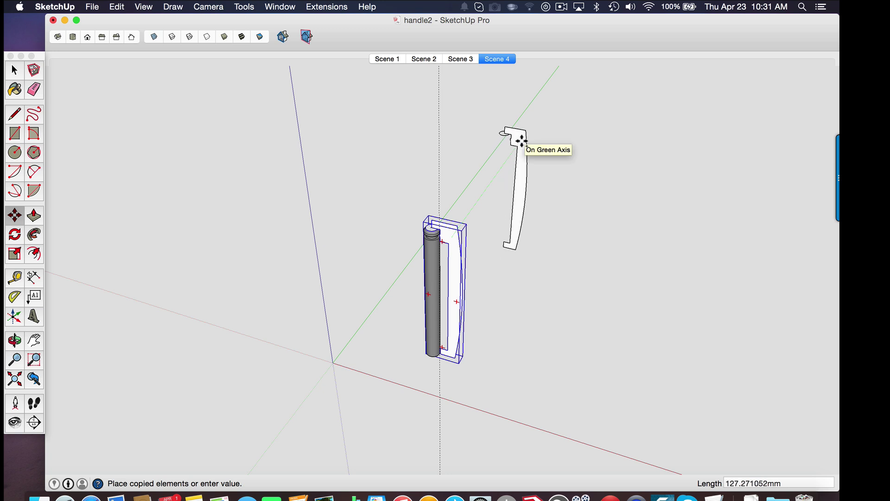
pyautogui.click(522, 140)
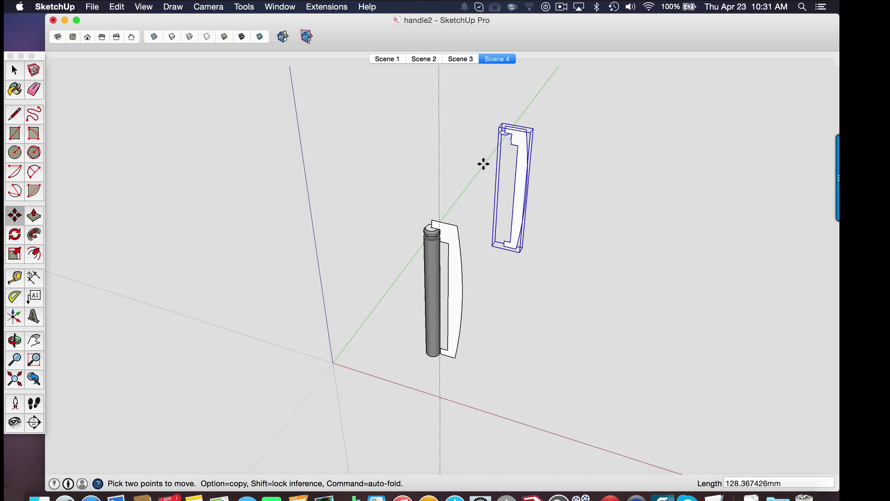
pyautogui.scroll(3, 455, 262)
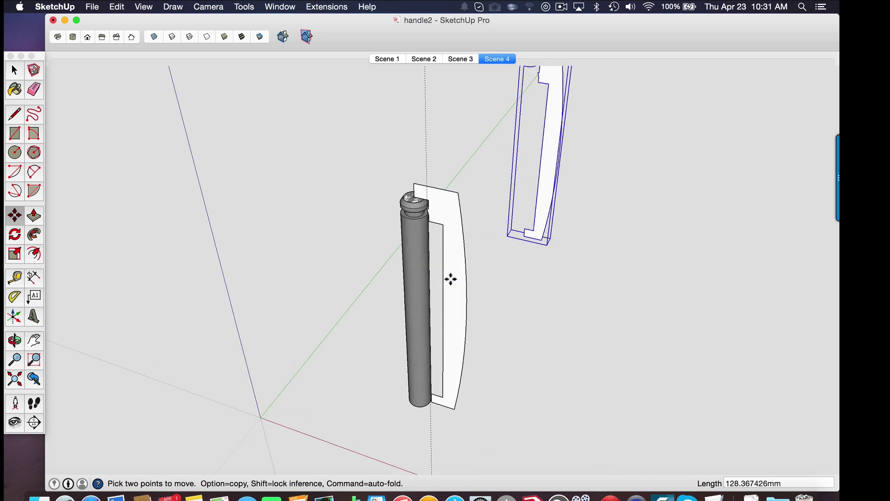
pyautogui.scroll(-3, 448, 279)
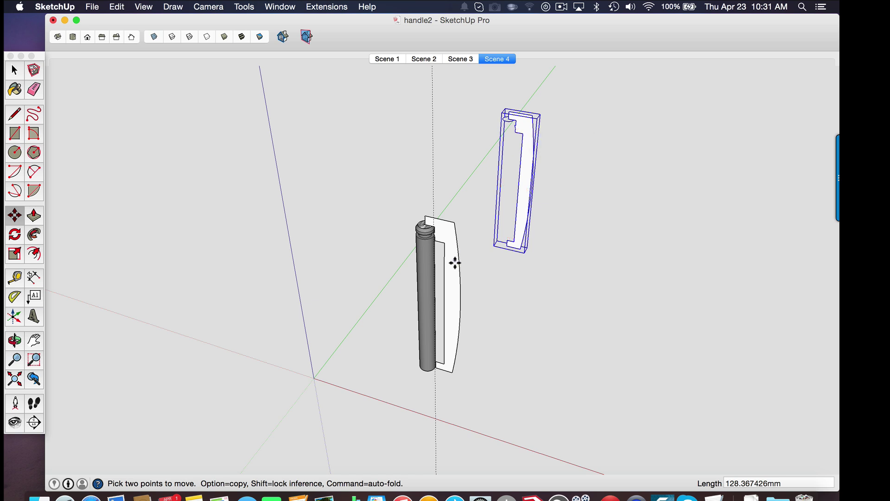
pyautogui.scroll(5, 453, 262)
pyautogui.press('space')
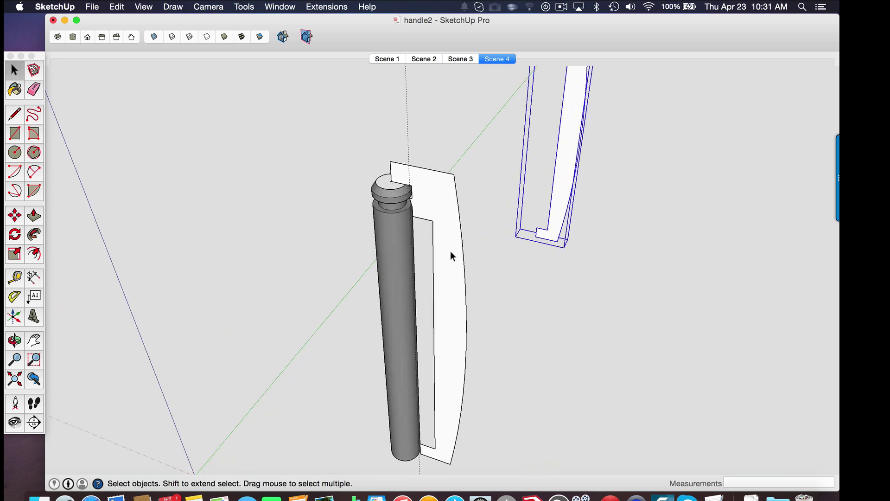
pyautogui.moveTo(452, 262); pyautogui.dragTo(465, 192, button='middle')
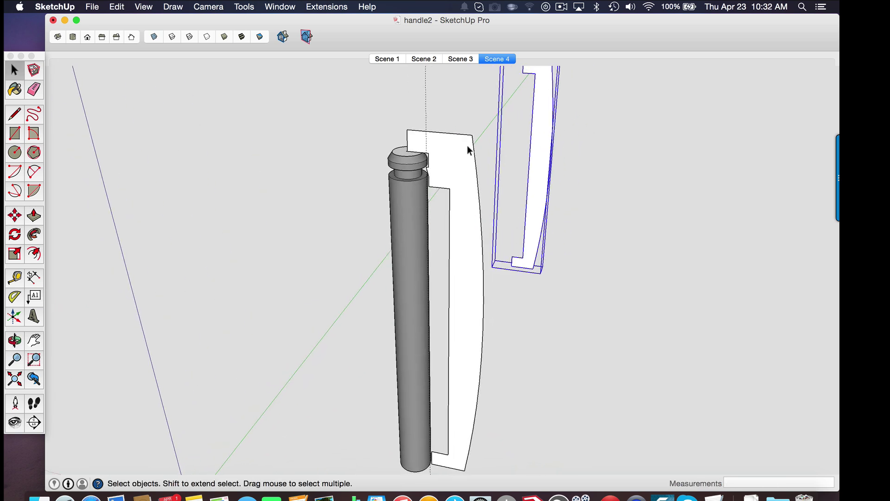
pyautogui.scroll(-2, 430, 154)
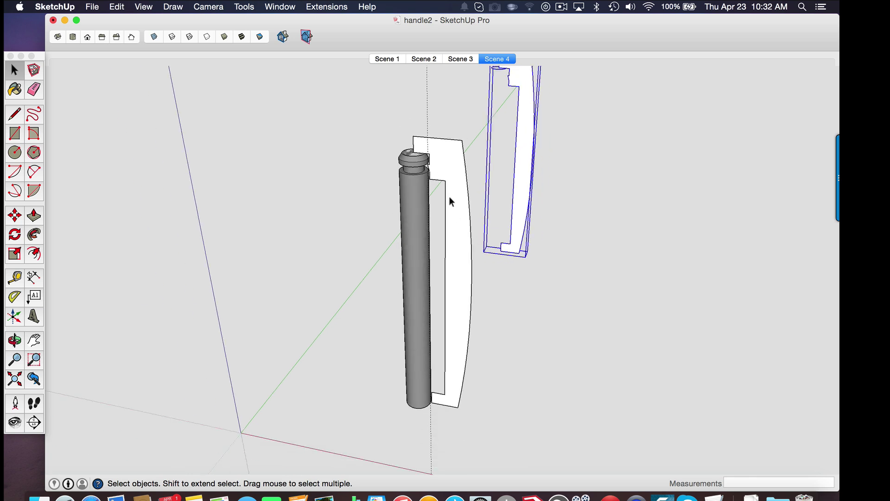
pyautogui.scroll(3, 435, 171)
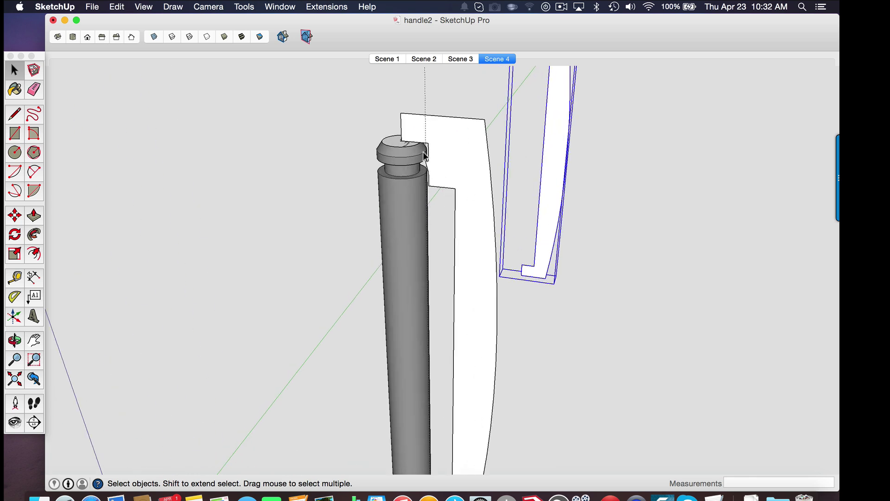
pyautogui.scroll(-3, 419, 151)
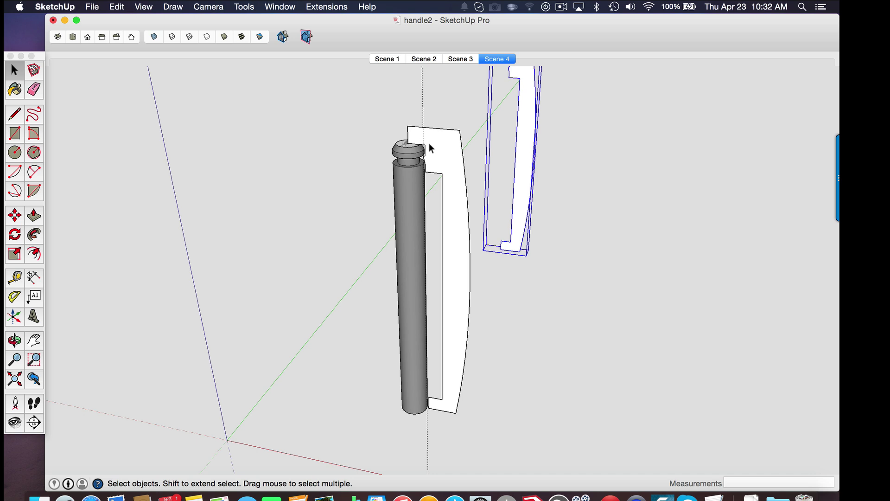
pyautogui.scroll(4, 426, 151)
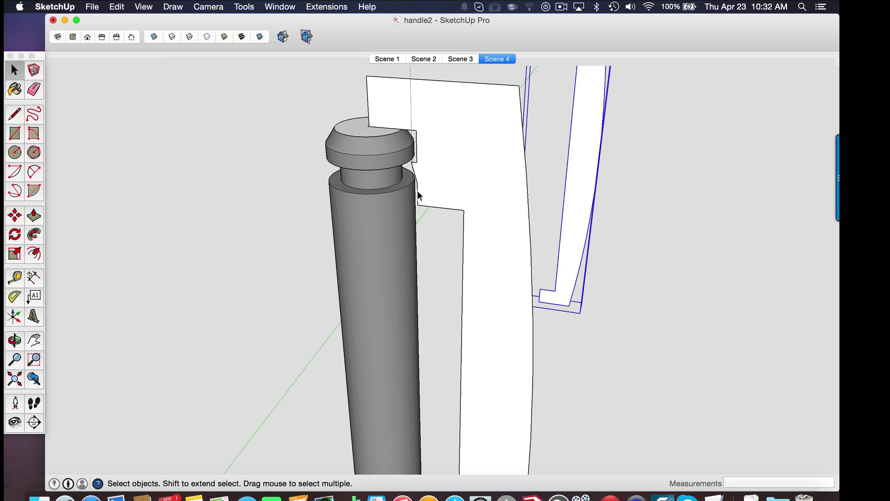
pyautogui.moveTo(418, 191)
pyautogui.mouseDown(button='middle')
pyautogui.moveTo(455, 172)
pyautogui.moveTo(471, 133)
pyautogui.moveTo(402, 184)
pyautogui.mouseUp(button='middle')
pyautogui.scroll(-8, 402, 184)
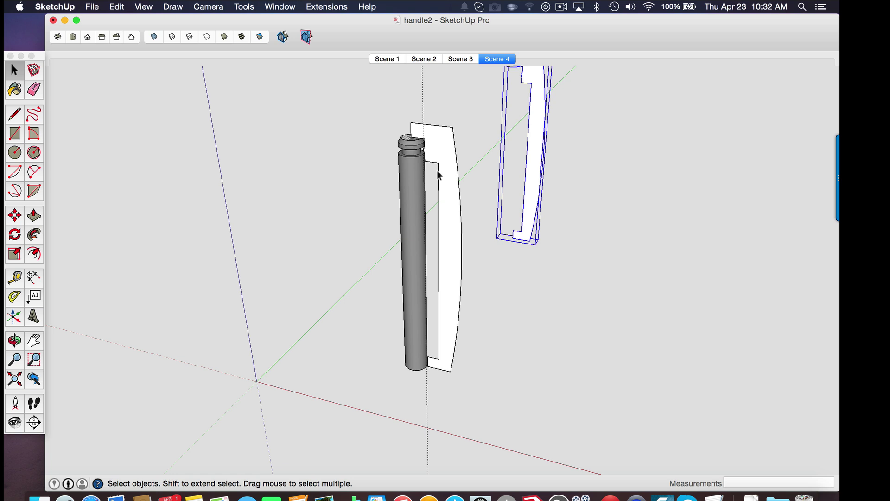
# - Copy the shaft-and-profile group off to the right
pyautogui.click(435, 149)
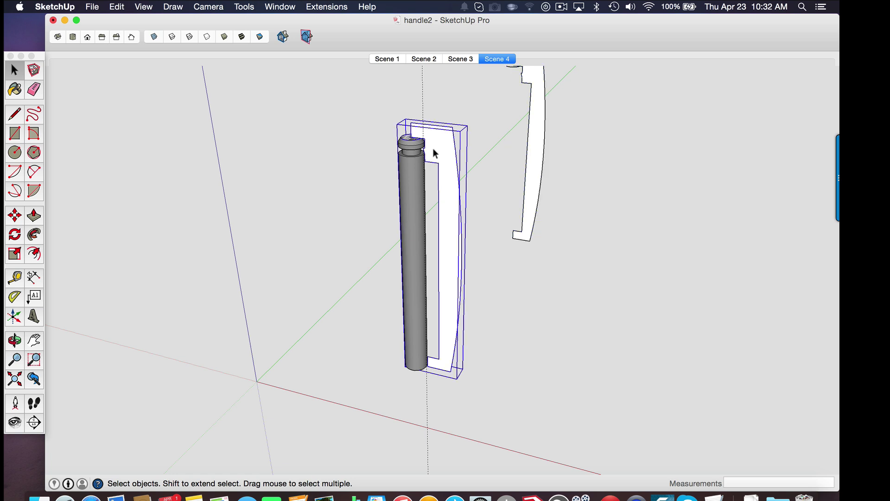
pyautogui.press('m')
pyautogui.scroll(-3, 435, 149)
pyautogui.click(434, 149)
pyautogui.press('alt')
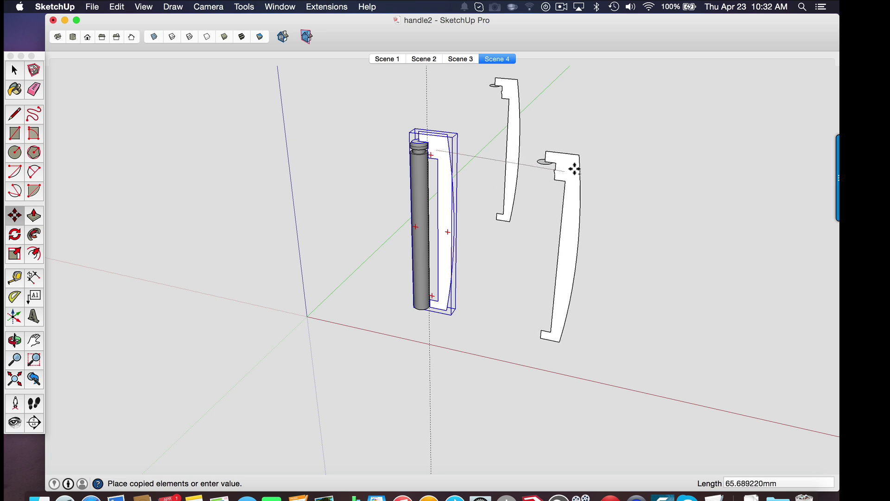
pyautogui.click(580, 167)
pyautogui.press('space')
pyautogui.scroll(3, 589, 177)
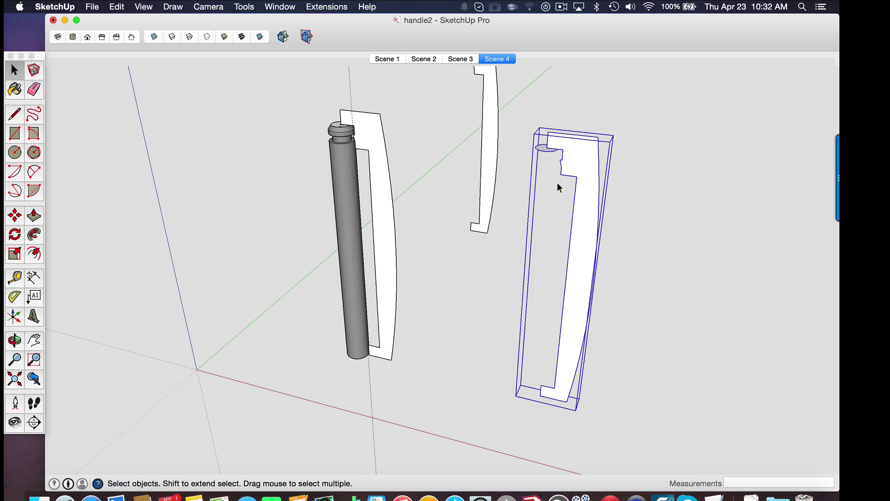
pyautogui.scroll(5, 585, 180)
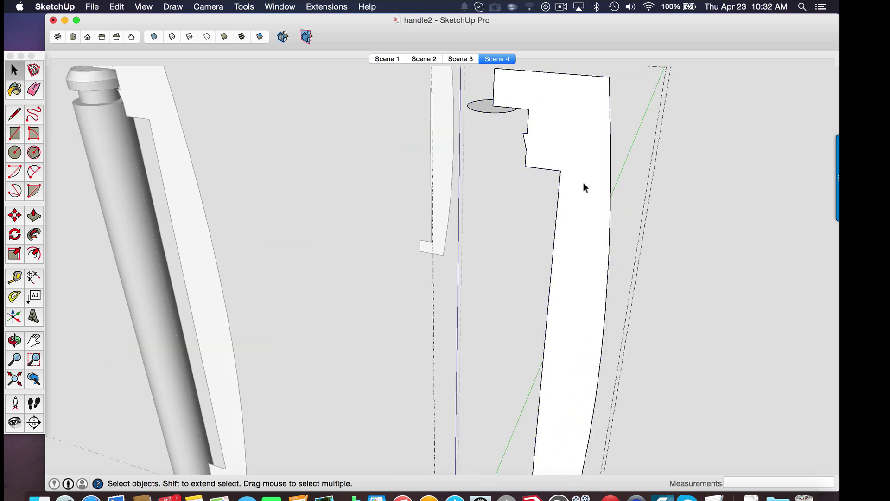
pyautogui.scroll(-3, 579, 182)
# - Draw a cutting line below the profile's top section and erase the lower handle edges
pyautogui.press('l')
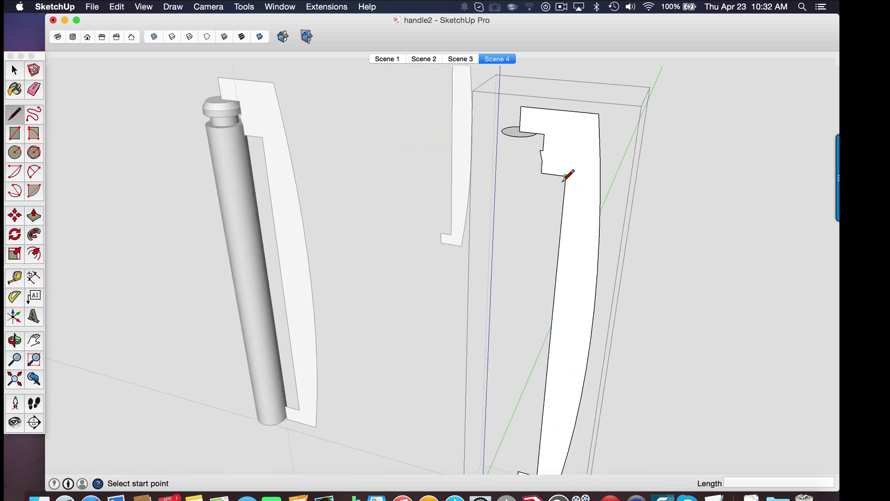
pyautogui.click(564, 191)
pyautogui.click(600, 195)
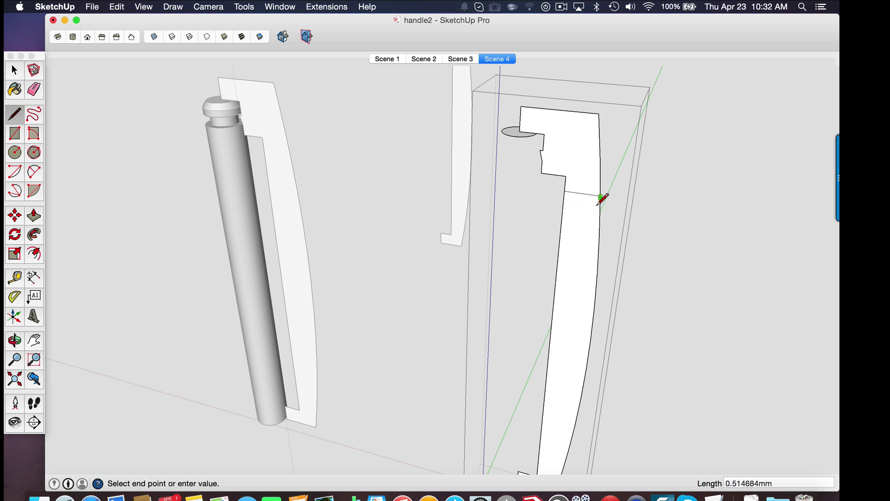
pyautogui.press('space')
pyautogui.scroll(-2, 579, 207)
pyautogui.press('e')
pyautogui.moveTo(576, 248); pyautogui.dragTo(560, 241)
pyautogui.press('space')
# - Inside the profile group, box-select and delete the leftover bracket edges
pyautogui.click(539, 398)
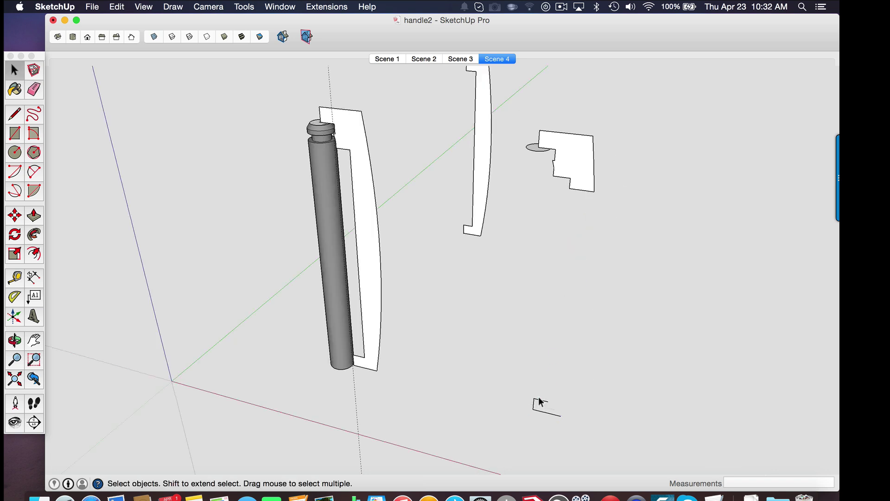
pyautogui.doubleClick(575, 149)
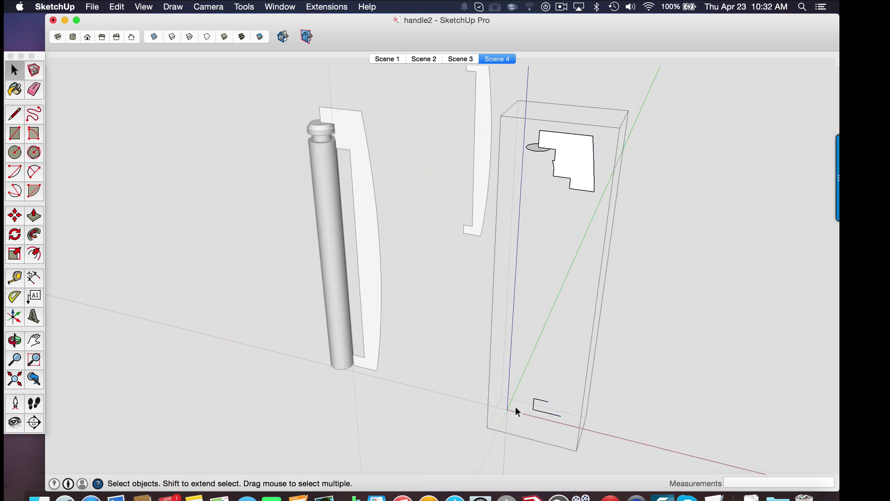
pyautogui.moveTo(527, 375); pyautogui.dragTo(576, 440)
pyautogui.press('Delete')
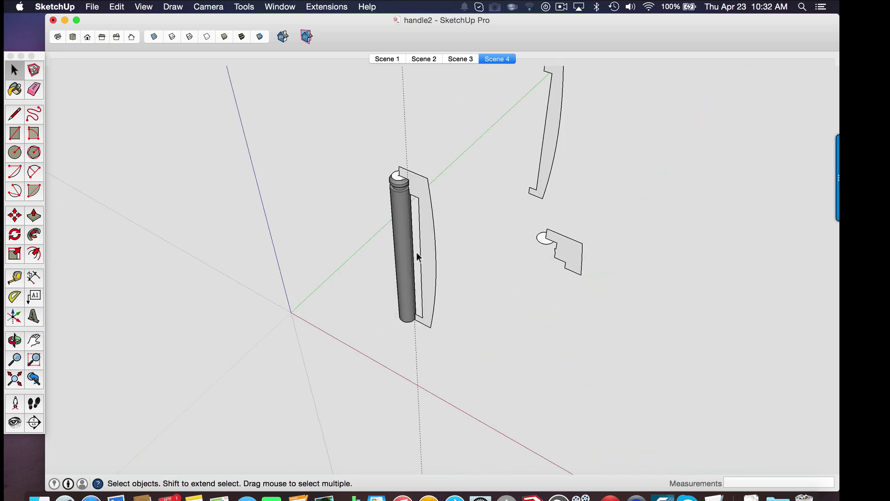
# - Select the pen model and the curved plate in turn, then orbit around them
pyautogui.click(419, 230)
pyautogui.click(547, 120)
pyautogui.click(424, 210)
pyautogui.click(547, 149)
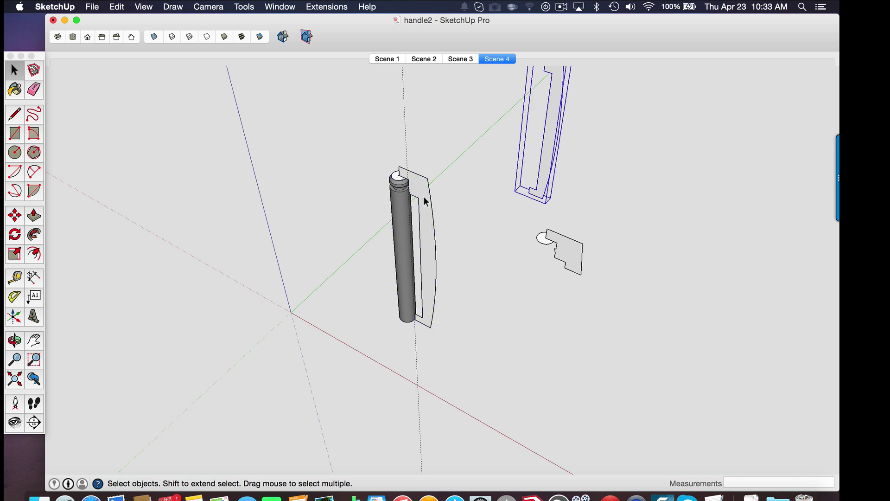
pyautogui.click(424, 230)
pyautogui.moveTo(426, 233); pyautogui.dragTo(562, 200, button='middle')
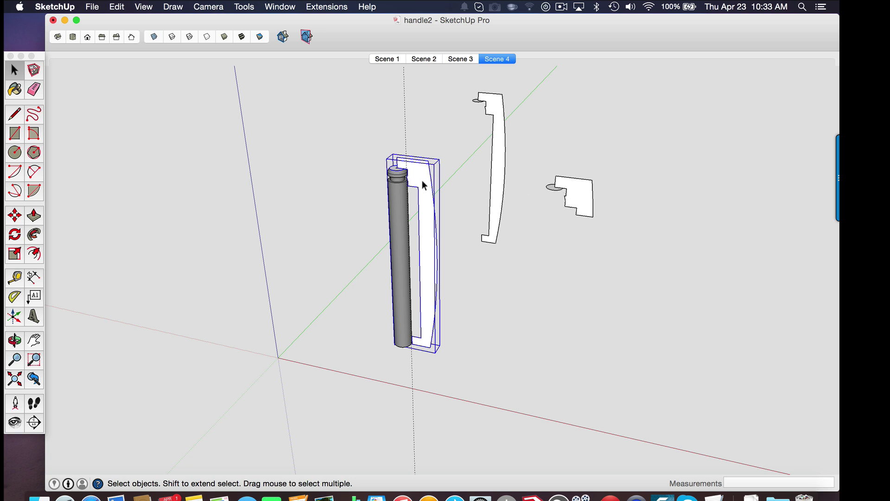
# - Inside the top-section group, sweep the profile face around the circle edge with Follow Me
pyautogui.doubleClick(581, 205)
pyautogui.scroll(8, 583, 198)
pyautogui.scroll(3, 576, 148)
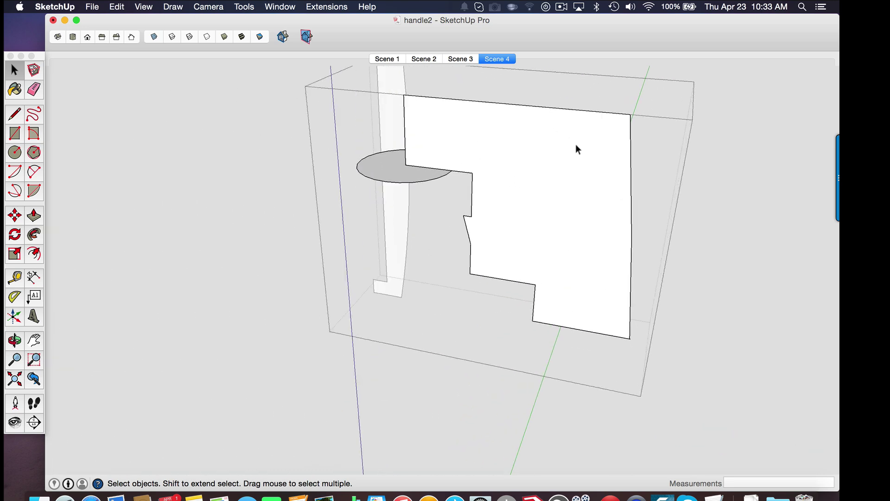
pyautogui.moveTo(576, 148); pyautogui.dragTo(433, 173, button='middle')
pyautogui.click(431, 187)
pyautogui.click(434, 187)
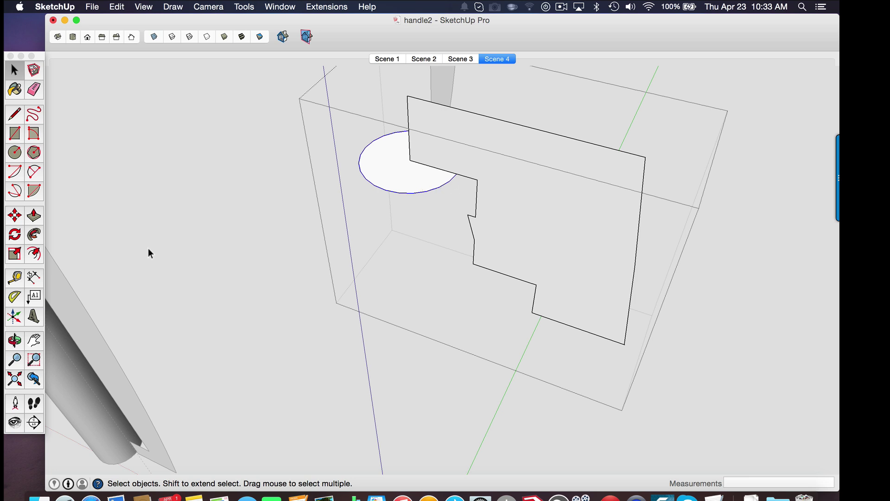
pyautogui.click(33, 236)
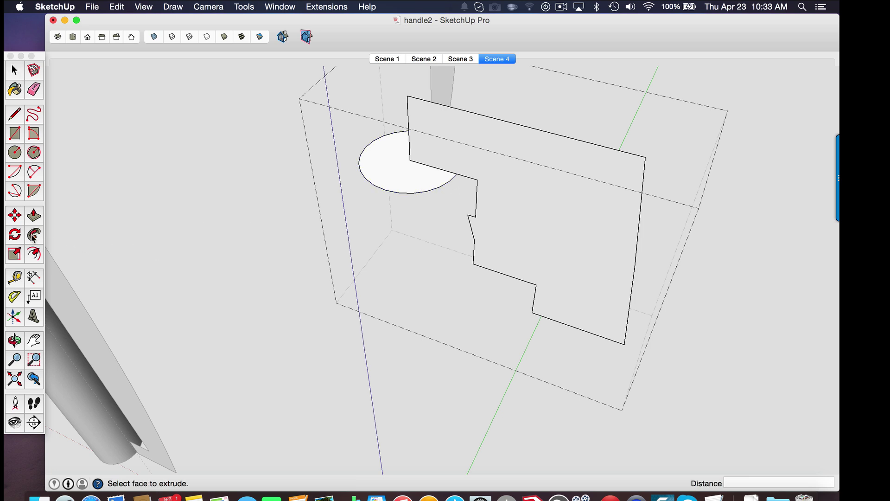
pyautogui.click(541, 195)
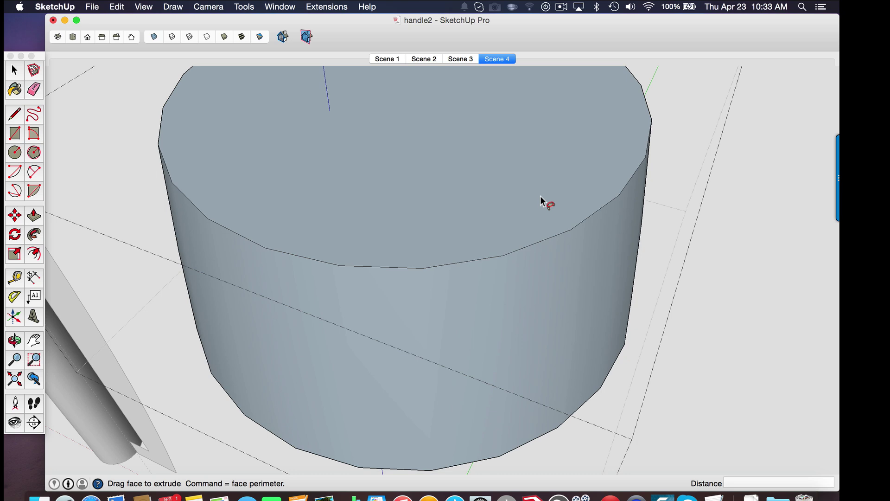
pyautogui.scroll(-5, 546, 199)
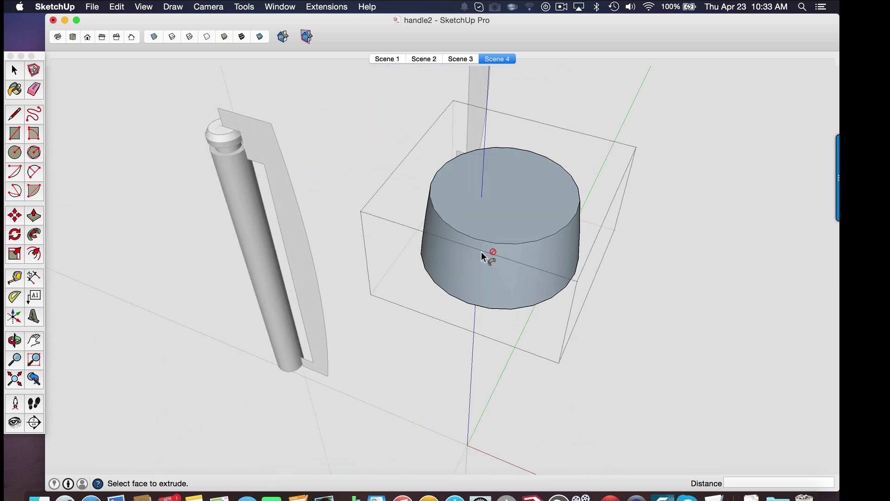
pyautogui.moveTo(486, 254); pyautogui.dragTo(532, 124, button='middle')
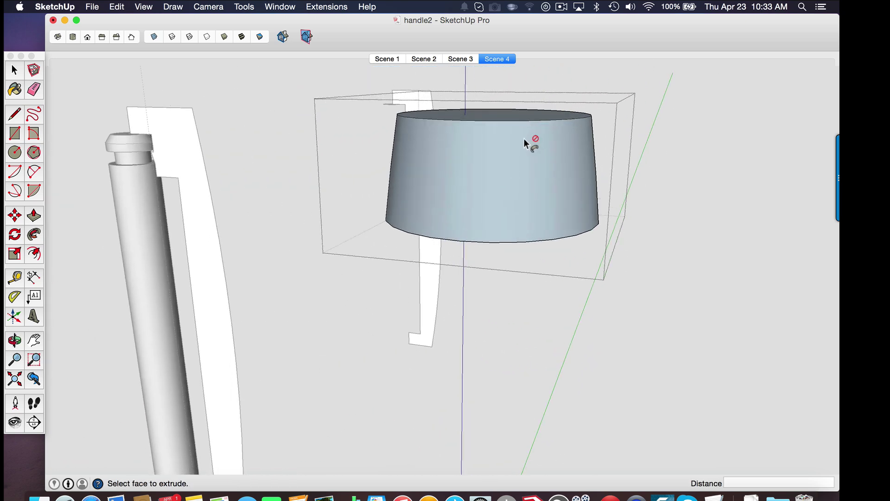
# - Apply Reverse Faces then Orient Faces to the solid's curved surface, and orbit to check
pyautogui.press('space')
pyautogui.click(501, 147)
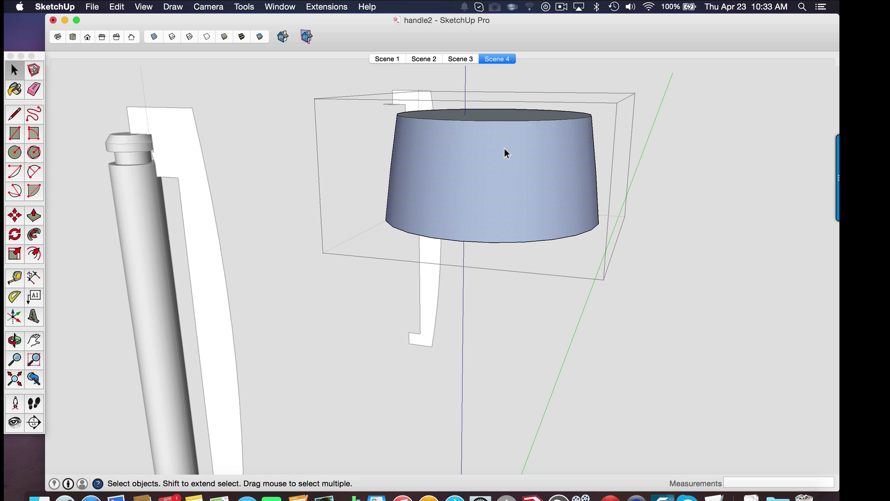
pyautogui.rightClick(489, 151)
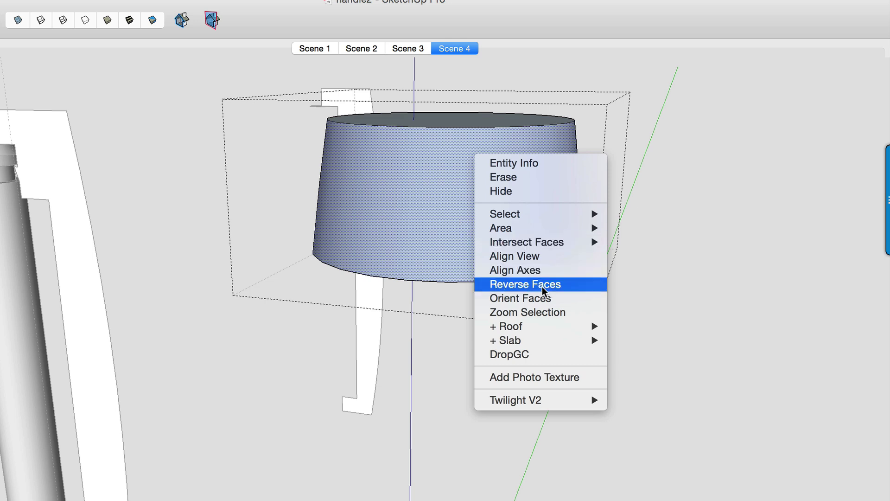
pyautogui.click(542, 285)
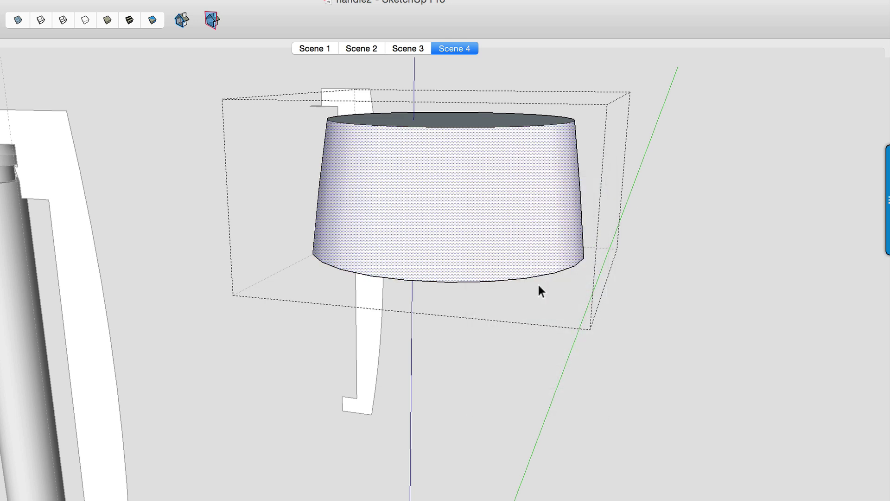
pyautogui.rightClick(446, 169)
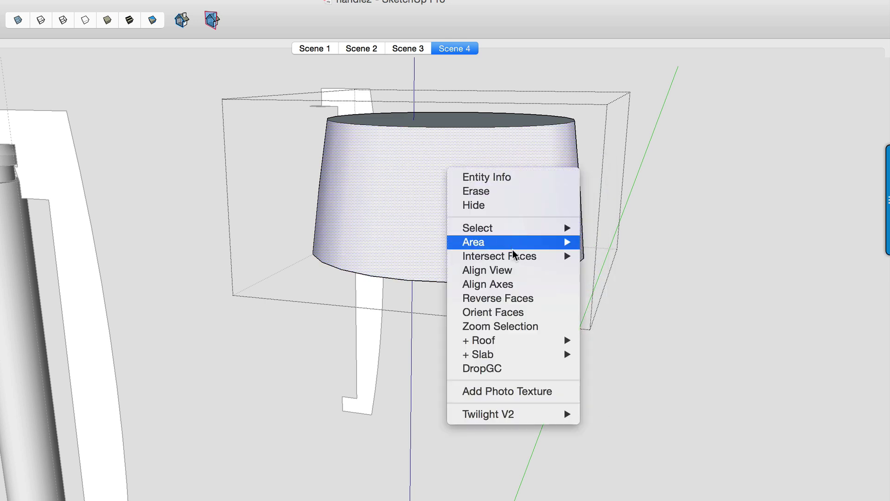
pyautogui.click(517, 313)
pyautogui.moveTo(496, 221); pyautogui.dragTo(527, 258, button='middle')
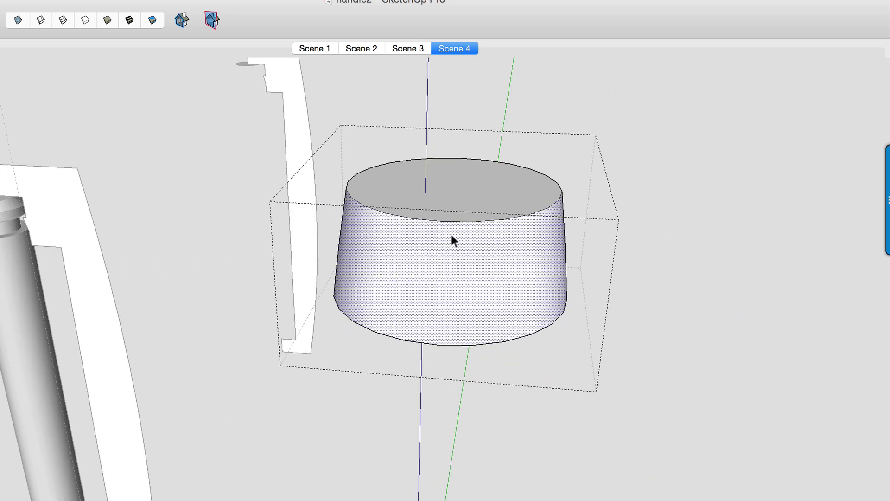
pyautogui.moveTo(418, 272); pyautogui.dragTo(440, 236, button='middle')
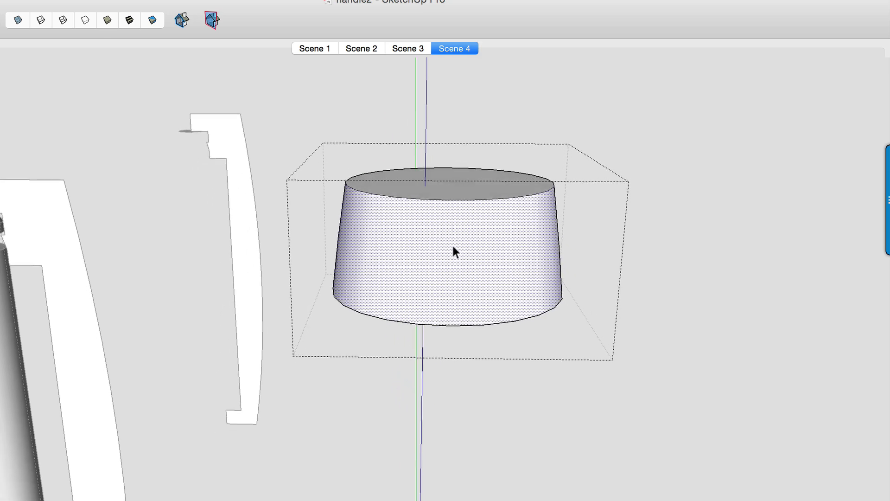
# - Turn on X-ray style and orbit and zoom to inspect the solid's inner cylinders
pyautogui.click(19, 19)
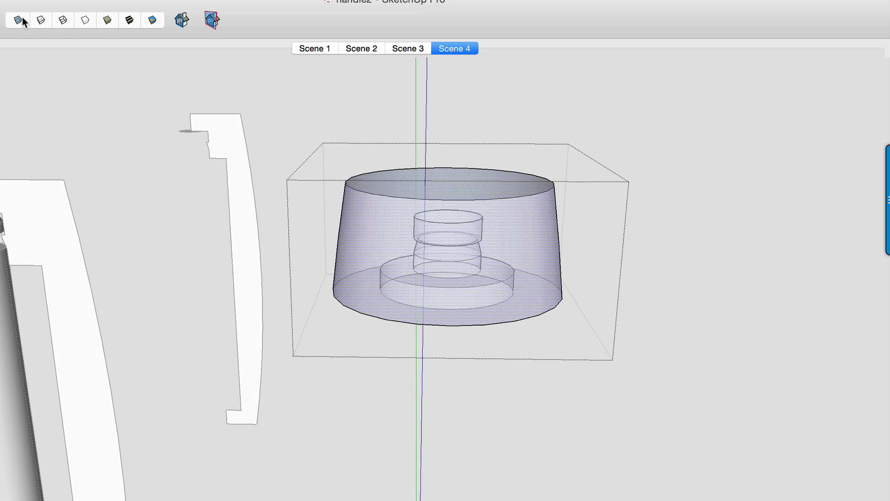
pyautogui.moveTo(426, 253); pyautogui.dragTo(408, 175, button='middle')
pyautogui.scroll(5, 486, 278)
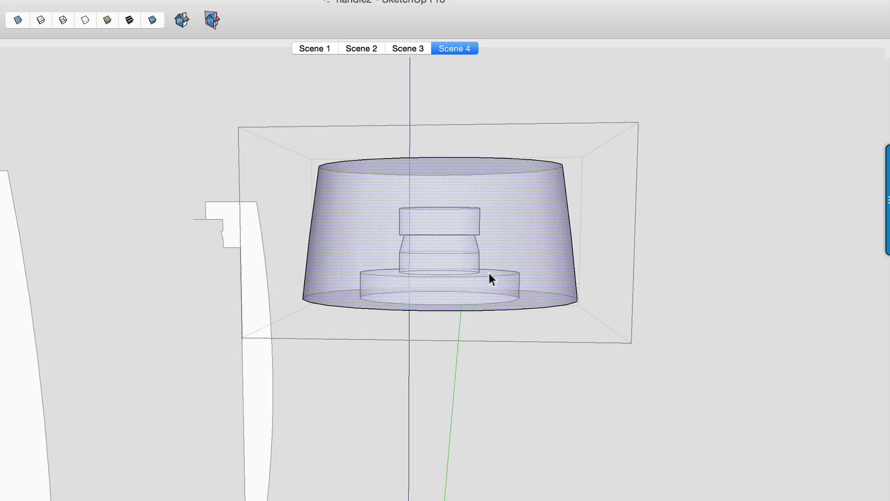
pyautogui.scroll(3, 463, 240)
pyautogui.scroll(-3, 460, 245)
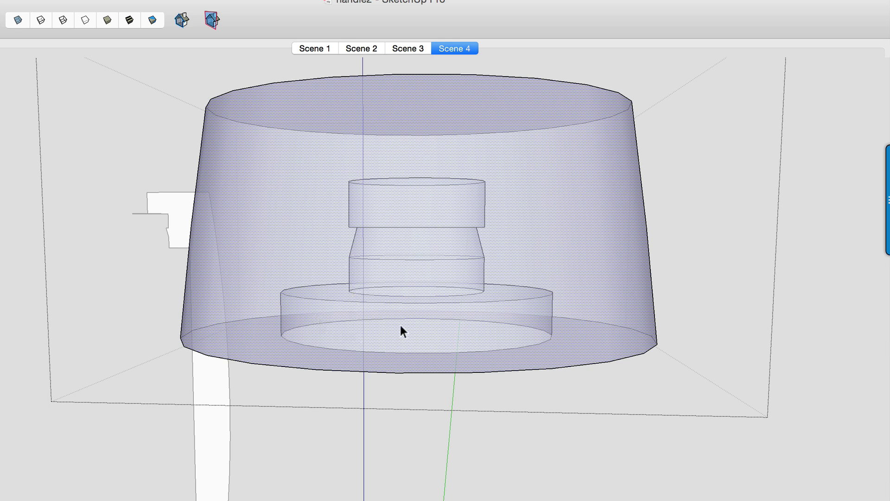
pyautogui.scroll(-5, 473, 213)
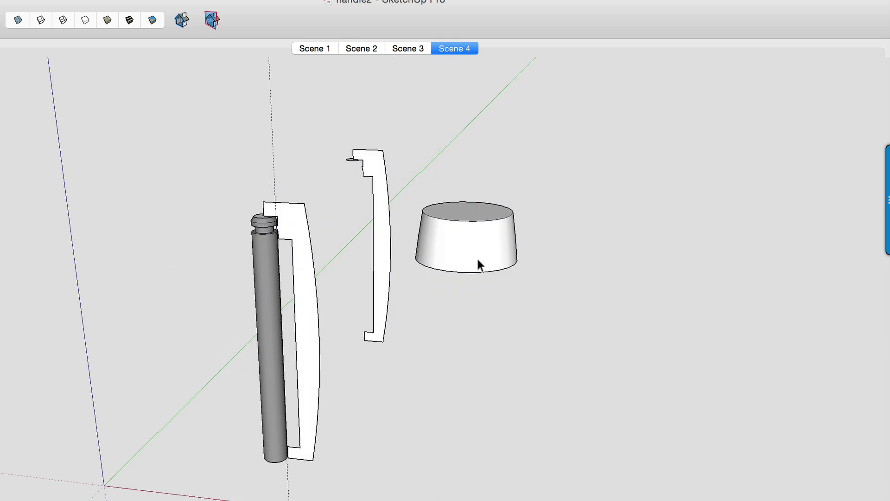
# - Select the tapered solid's group and zoom out
pyautogui.click(483, 254)
pyautogui.scroll(3, 486, 247)
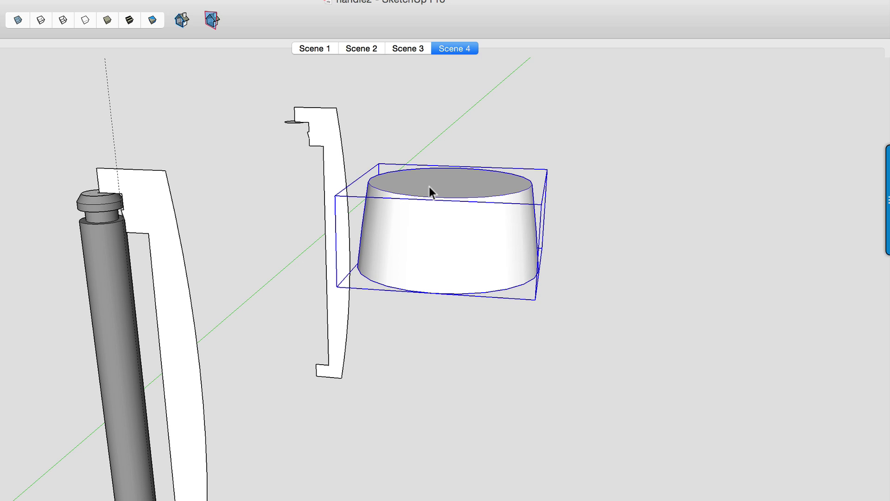
pyautogui.scroll(-4, 427, 252)
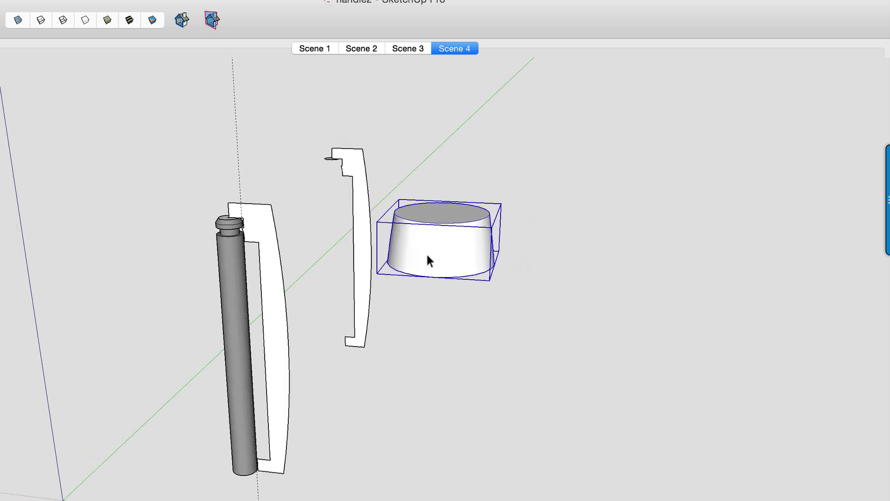